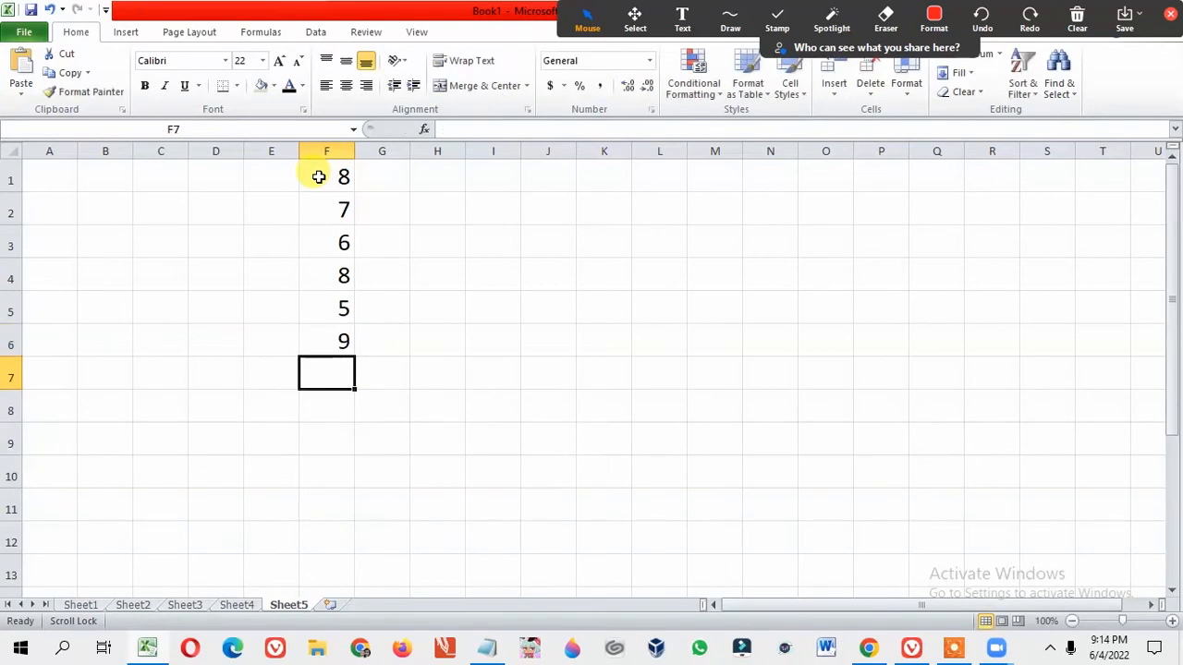
Enter 4 in cell F7 to complete the list of numbers in column F
type("4")
key("Right")
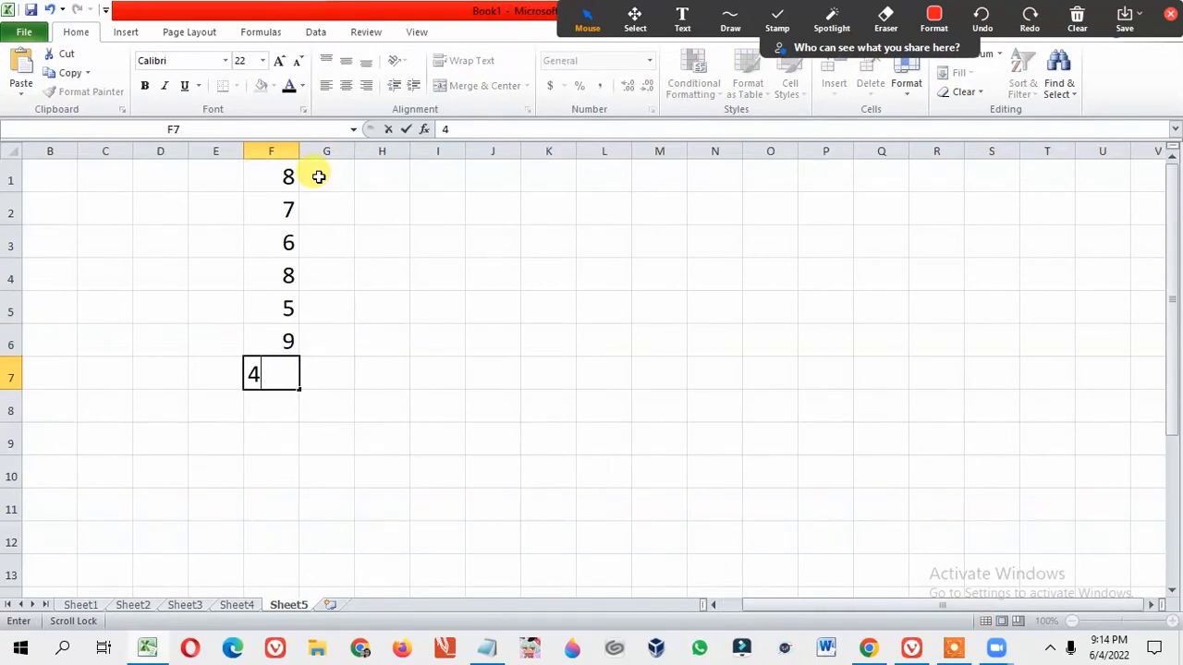
left_click(326, 370)
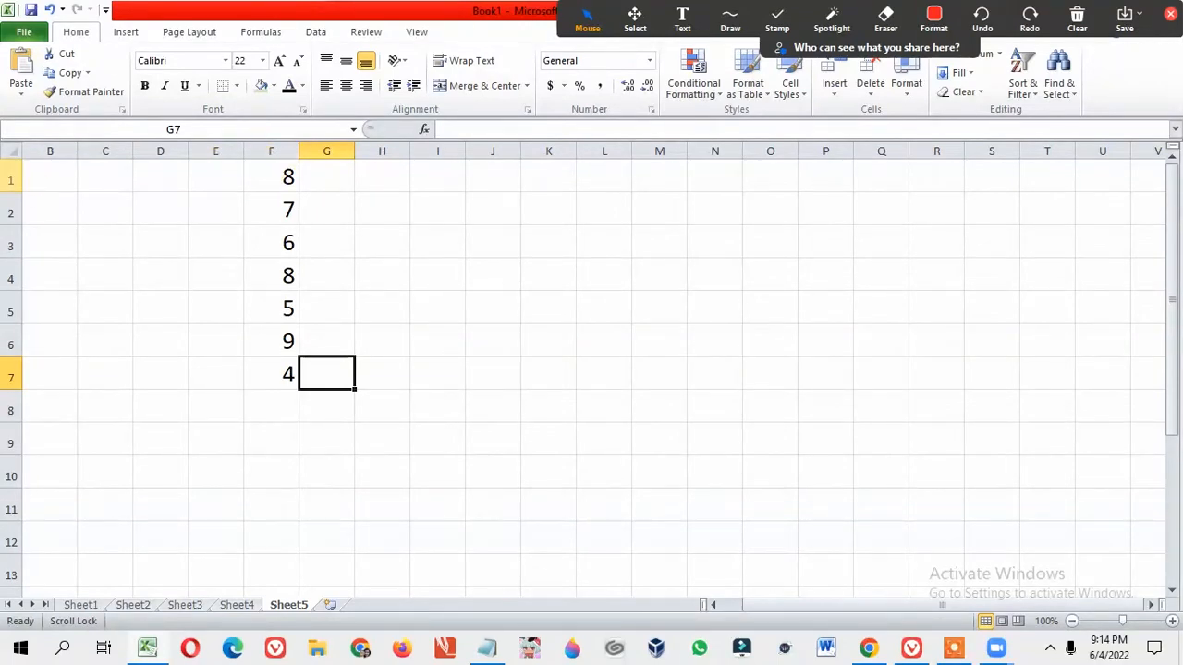
left_click(11, 180)
left_click(11, 212)
left_click(12, 245)
left_click(11, 276)
left_click(11, 312)
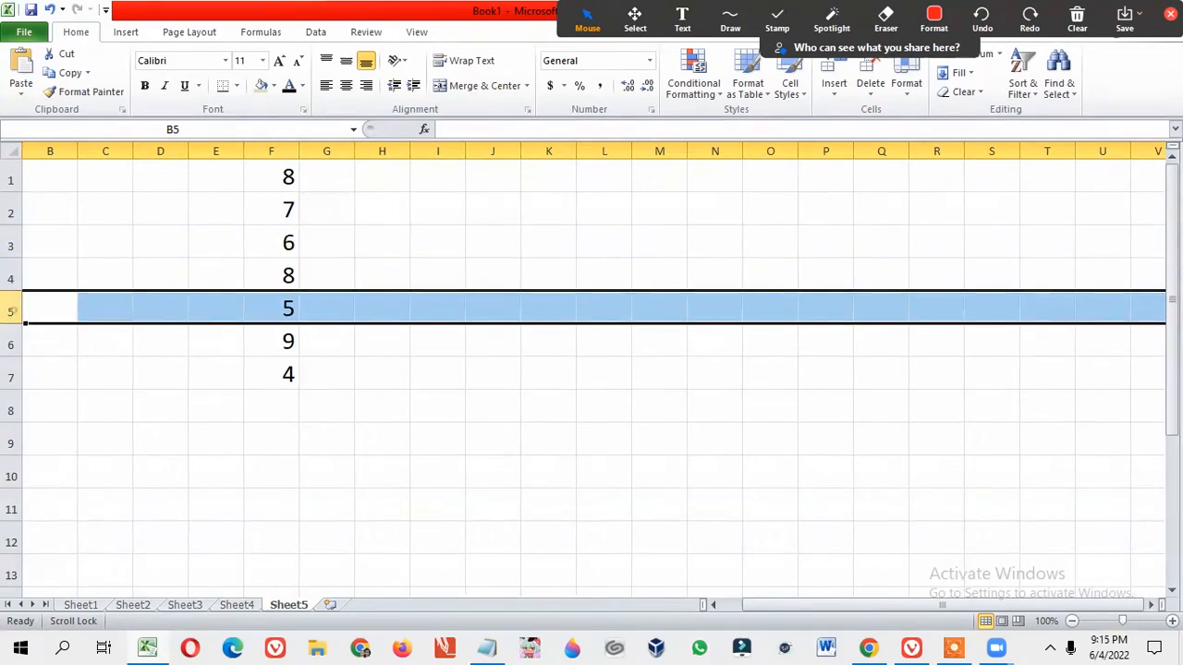
left_click(59, 150)
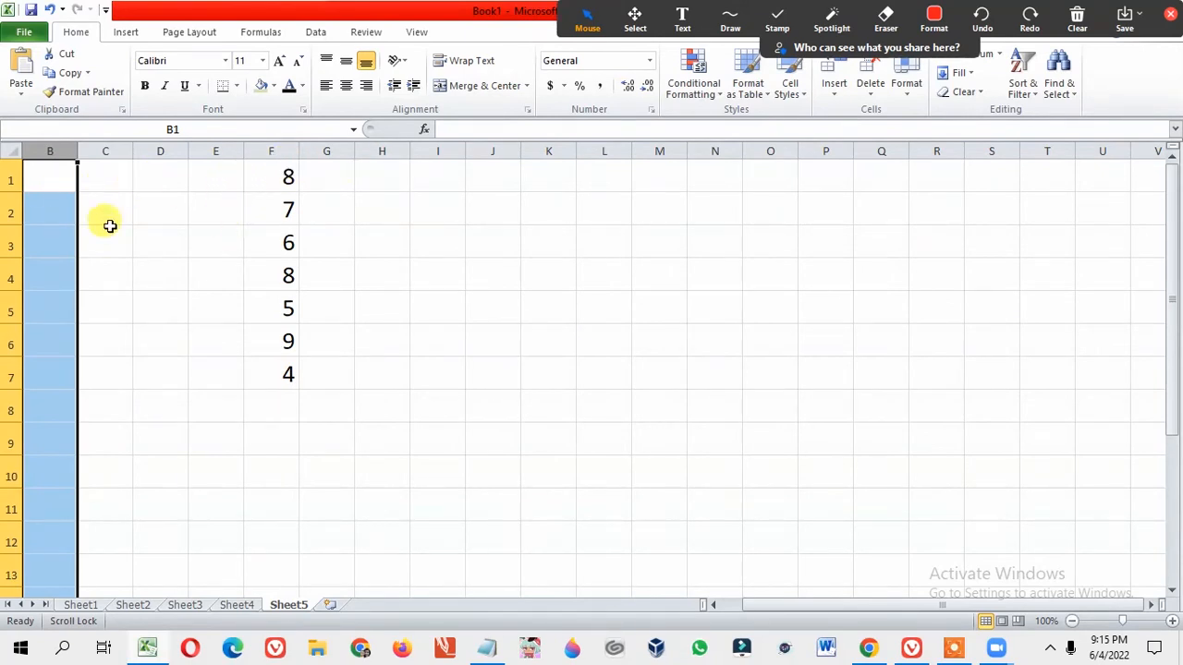
Insert a blank row above row 1 so the number list starts in row 2
left_click(12, 178)
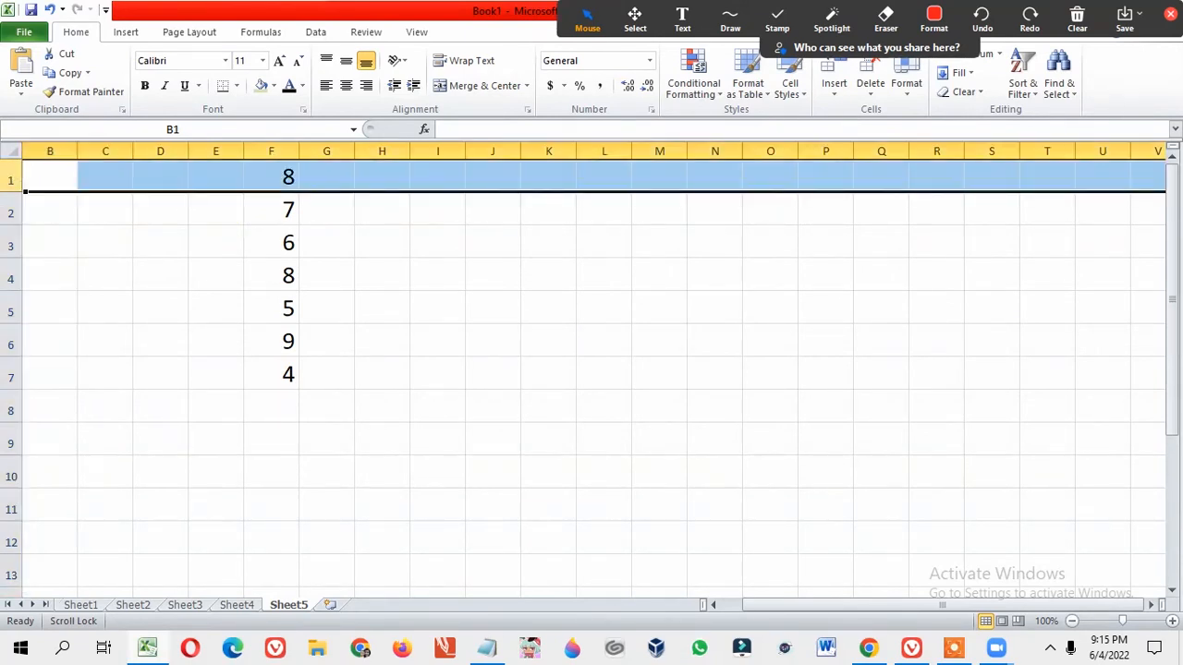
left_click(66, 236)
left_click(10, 180)
right_click(144, 176)
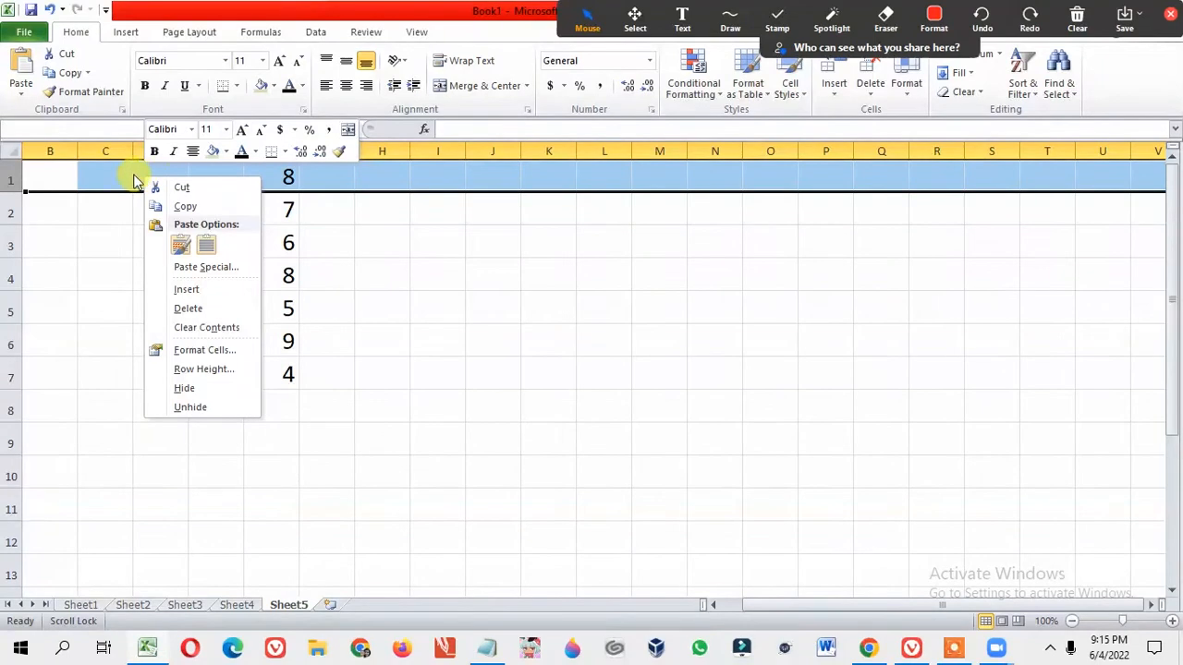
left_click(197, 292)
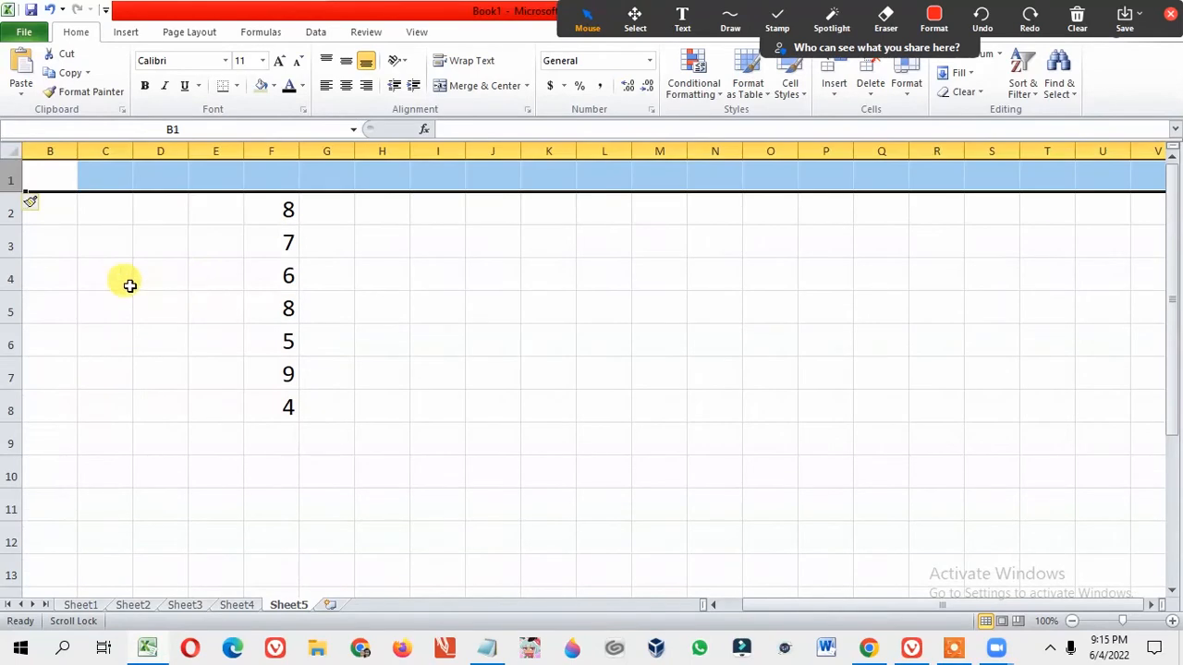
left_click(30, 202)
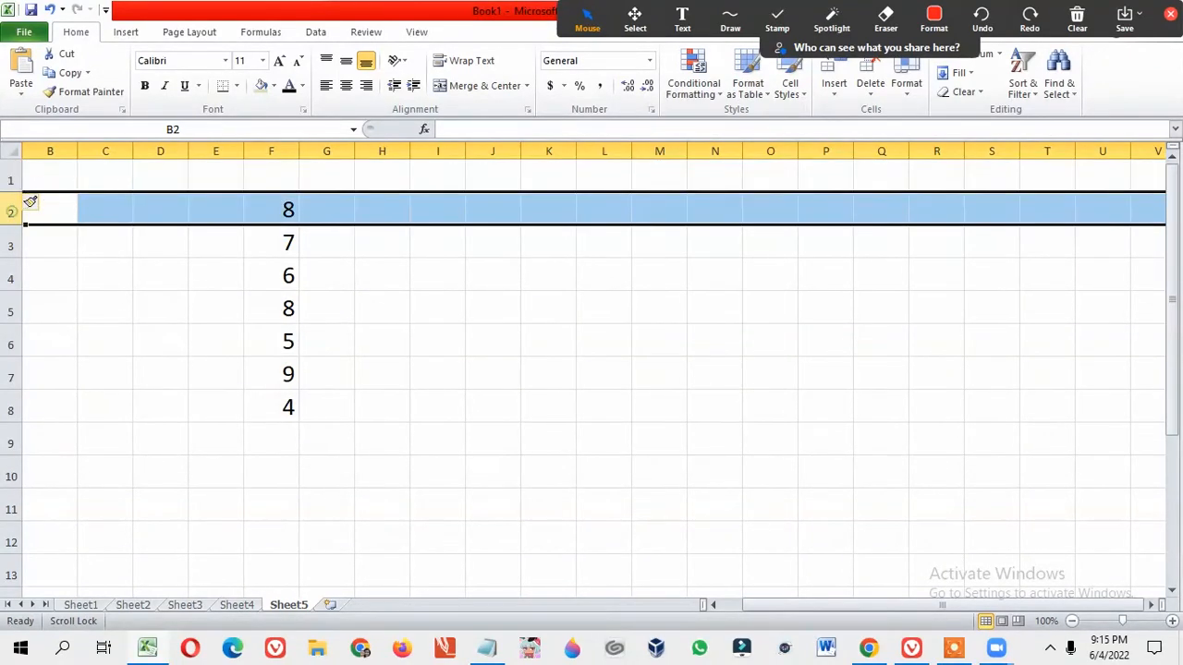
right_click(110, 207)
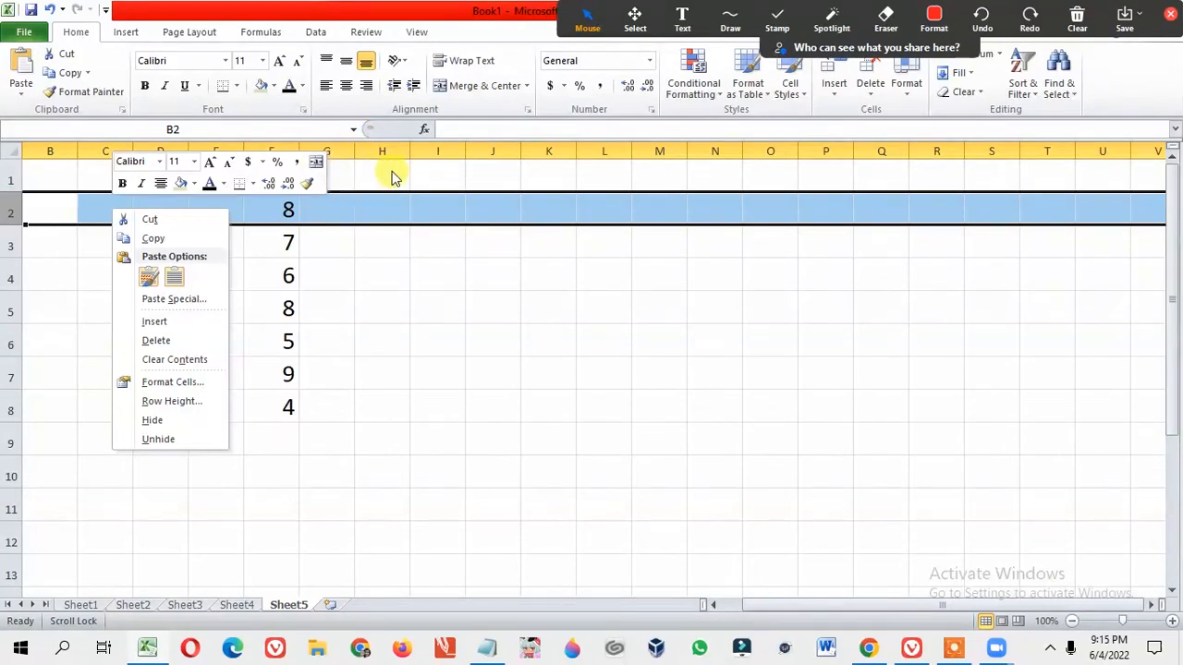
key("Escape")
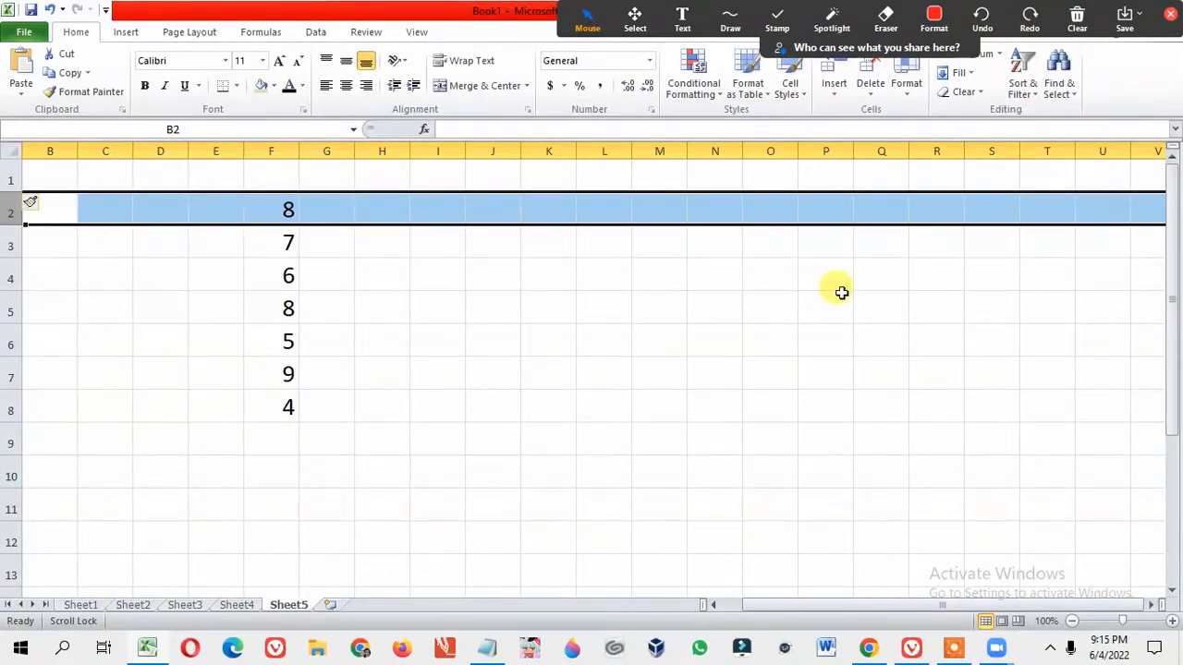
Insert two more blank rows above rows 1 and 2
left_click_drag(9, 179, 11, 213)
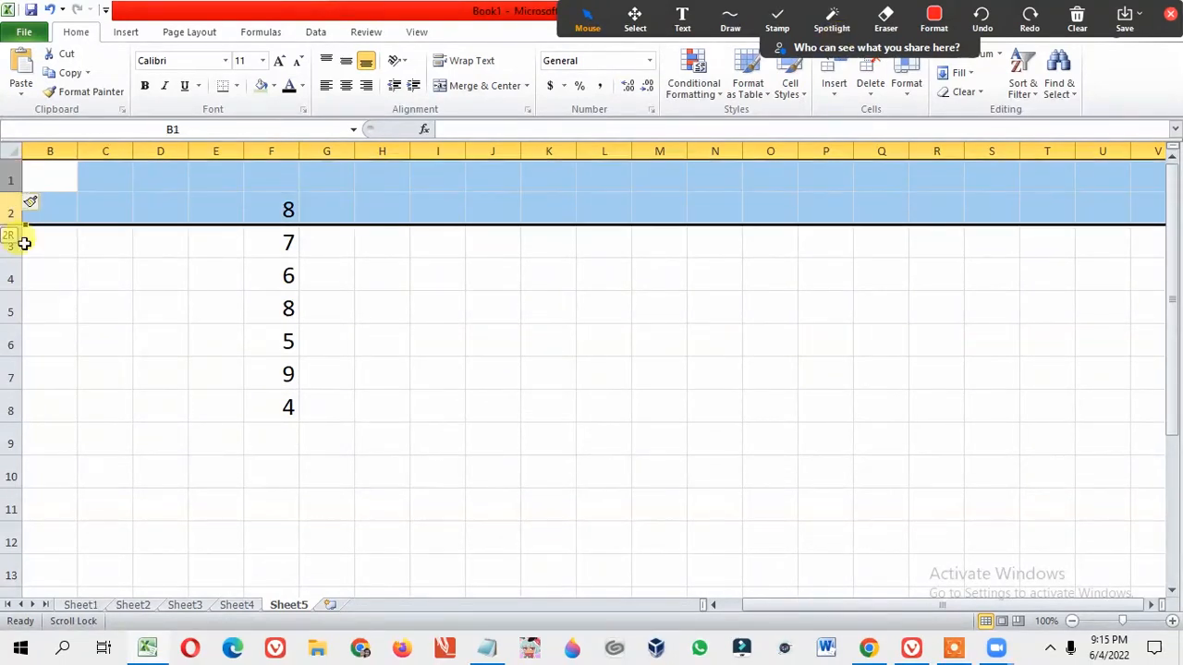
right_click(156, 204)
left_click(201, 317)
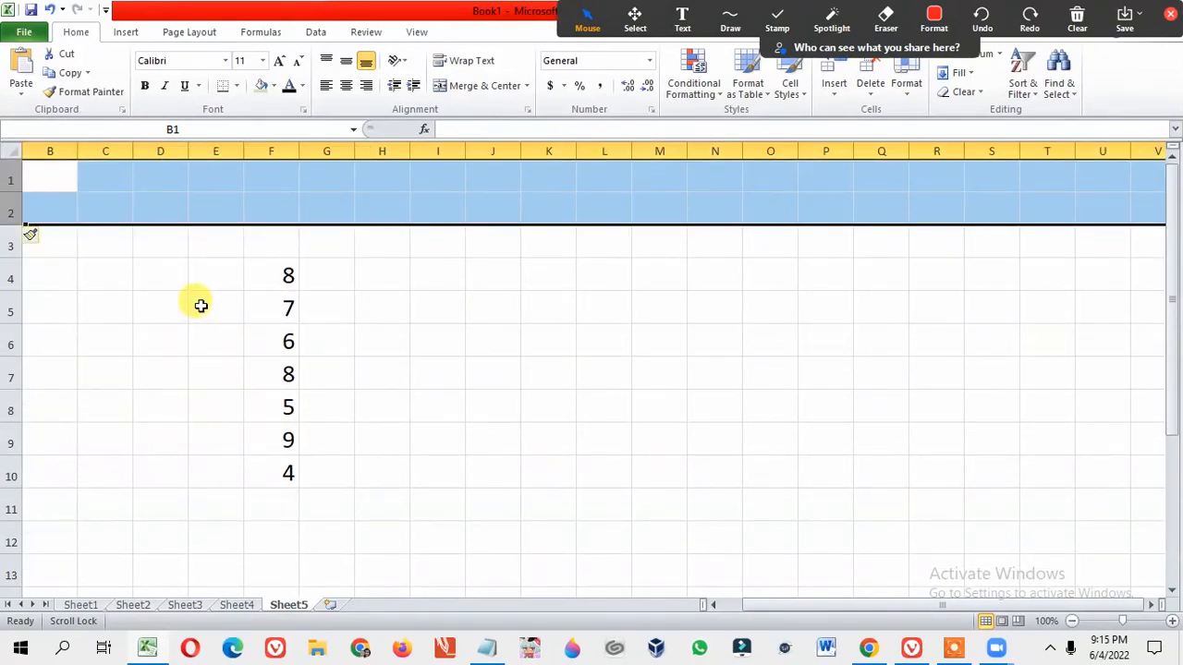
left_click(141, 337)
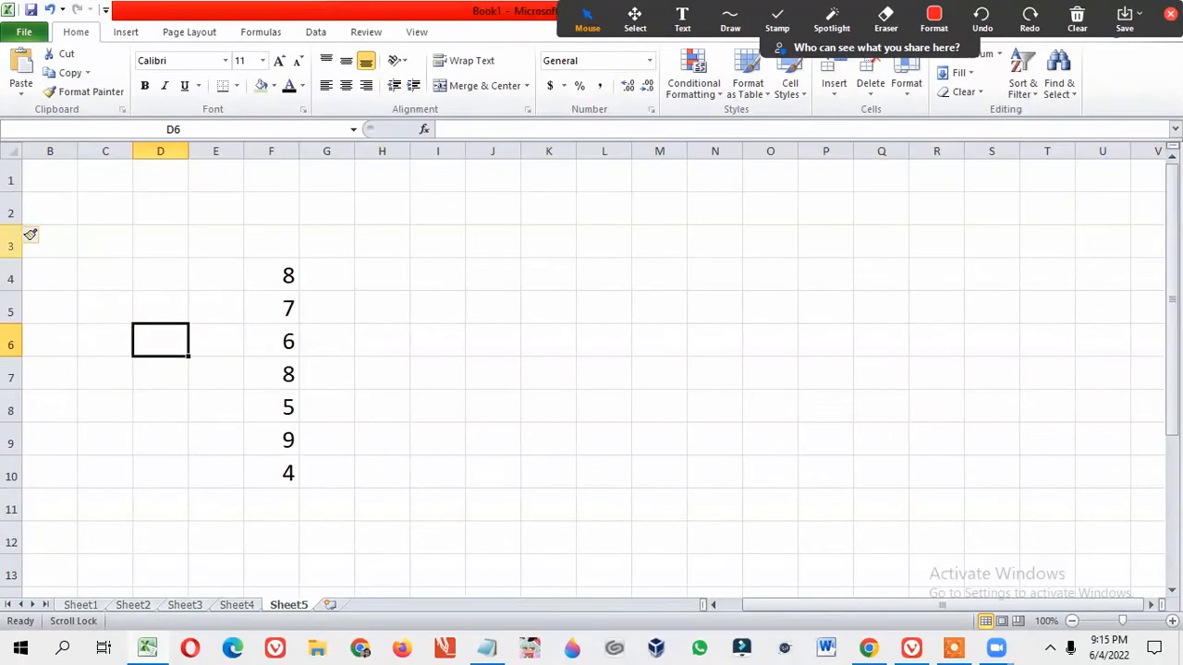
Delete the blank rows 1 and 2 together
left_click(10, 177)
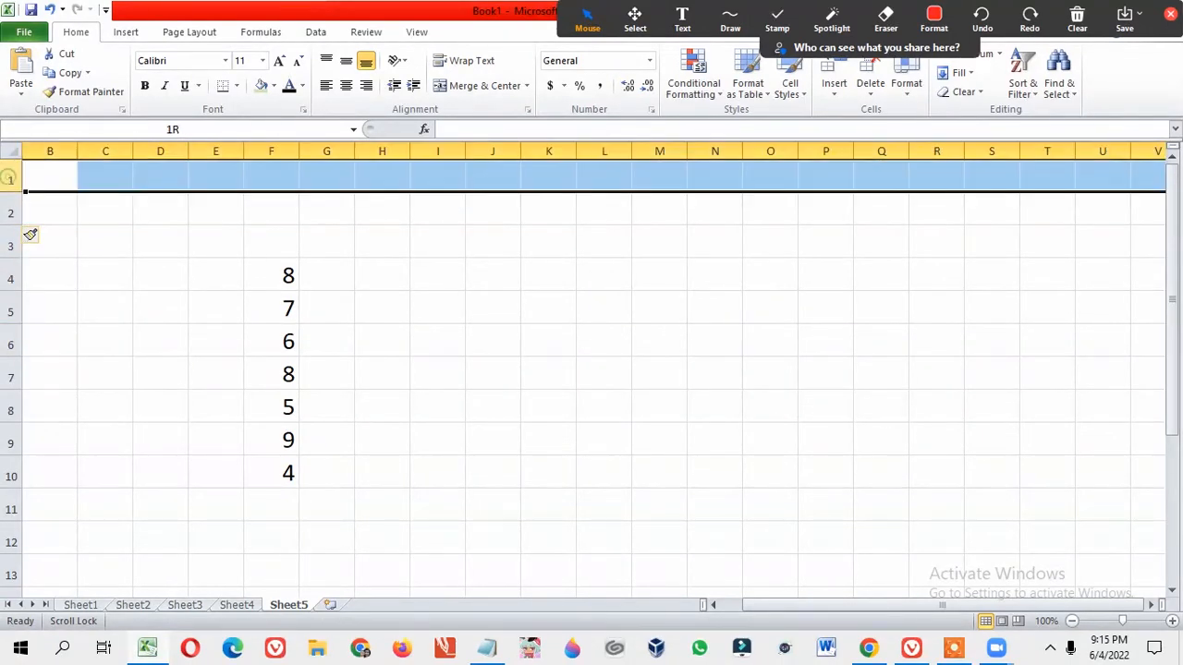
left_click_drag(31, 234, 27, 231)
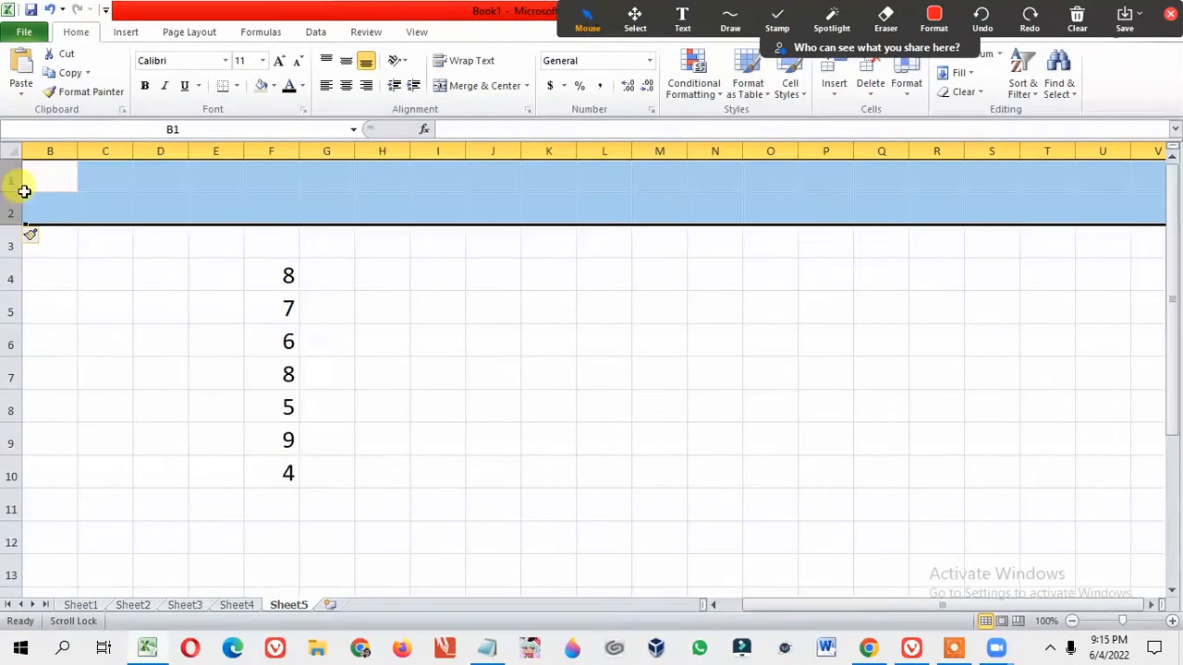
right_click(265, 185)
left_click(312, 315)
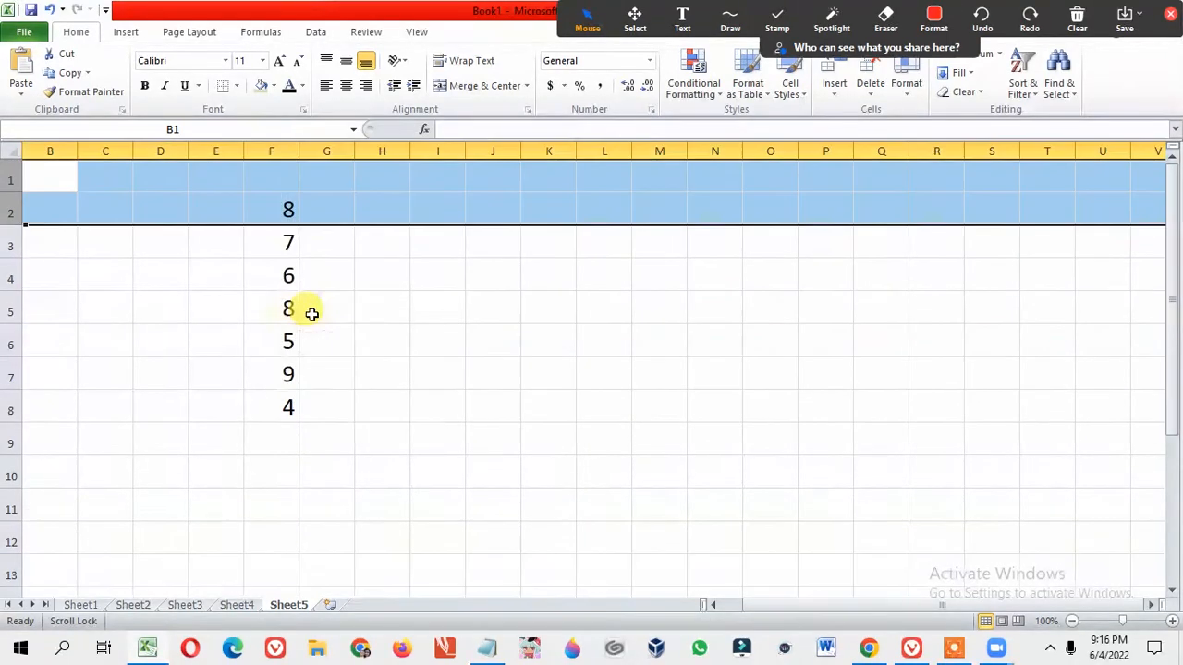
left_click(412, 310)
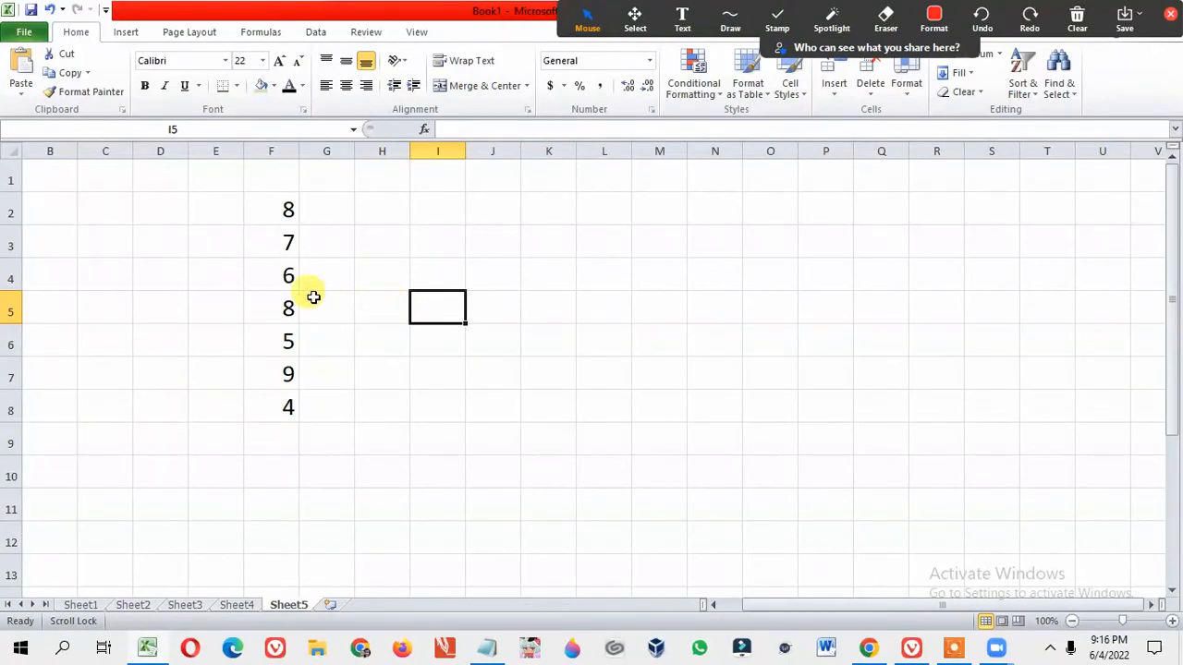
Enter 8 in cell G2 and 7 in cell G3, beside the existing number list
left_click(340, 210)
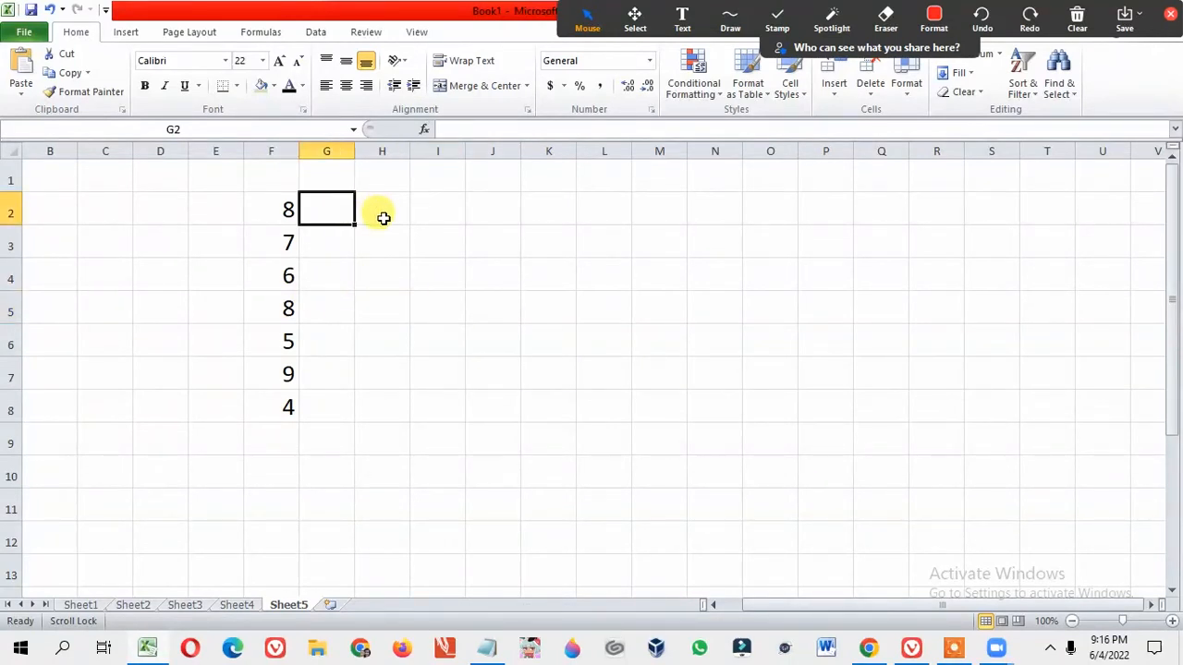
type("8")
key("Return")
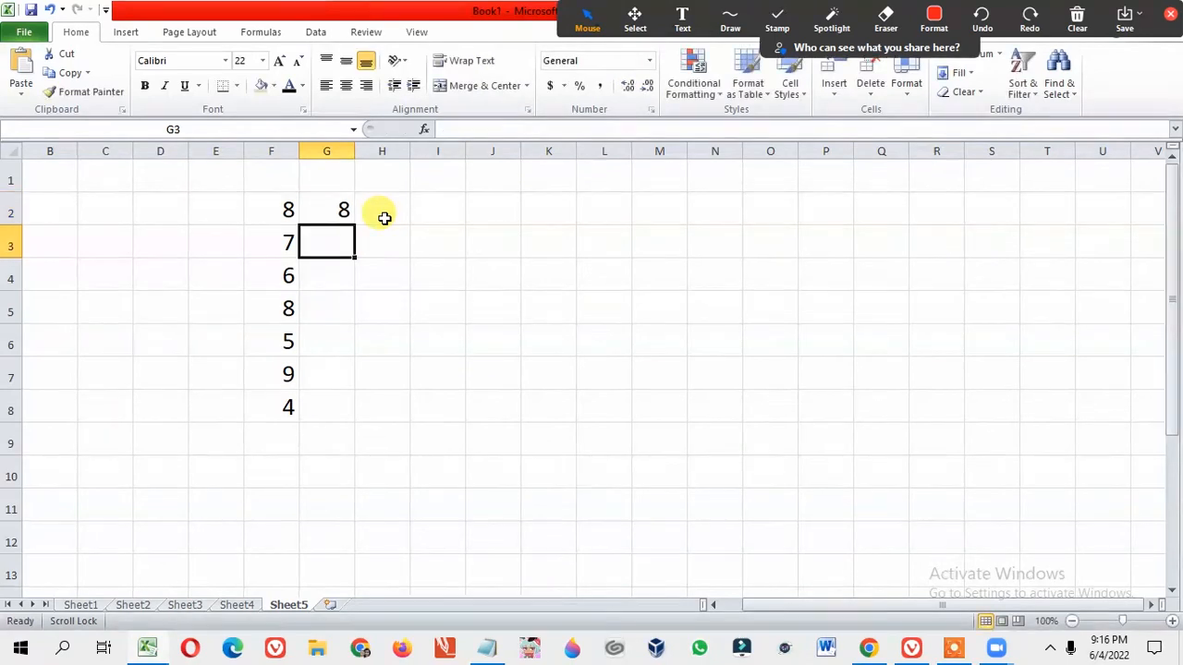
type("7")
key("Return")
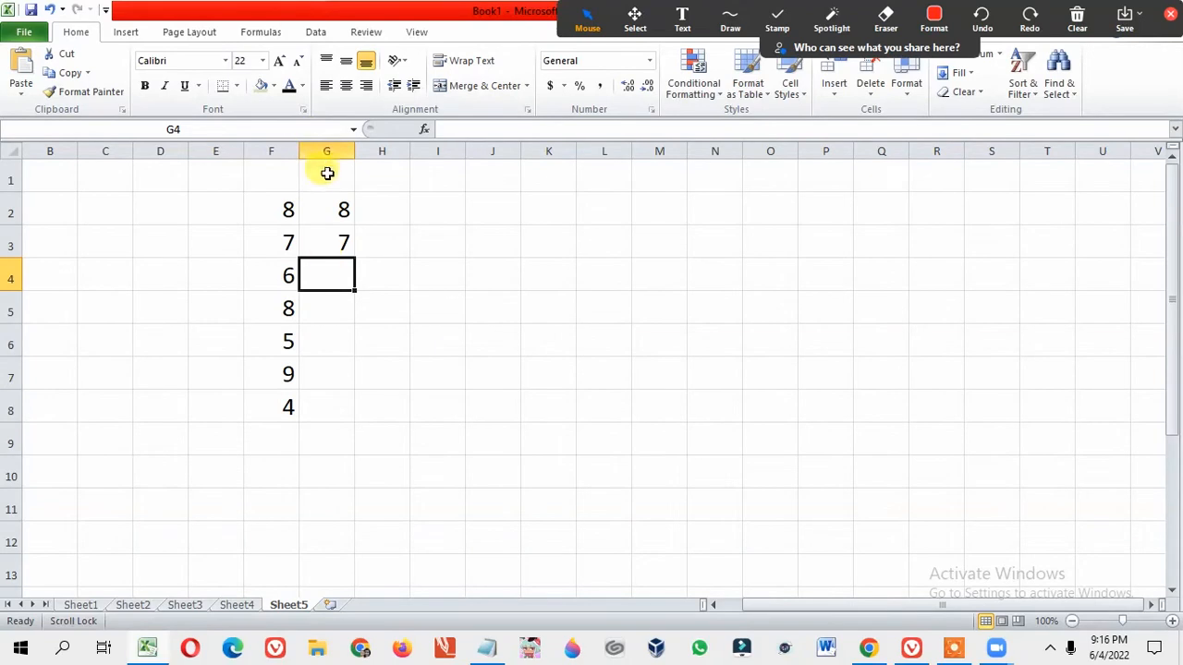
left_click_drag(263, 181, 594, 400)
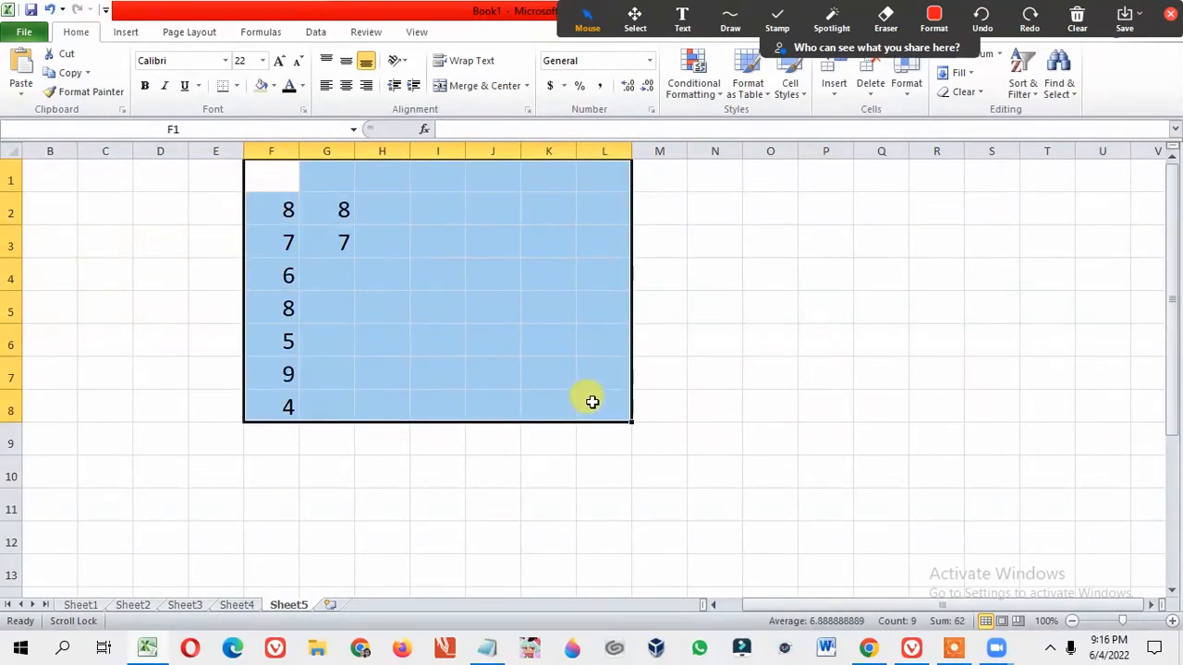
left_click(278, 179)
left_click(328, 178)
left_click(388, 178)
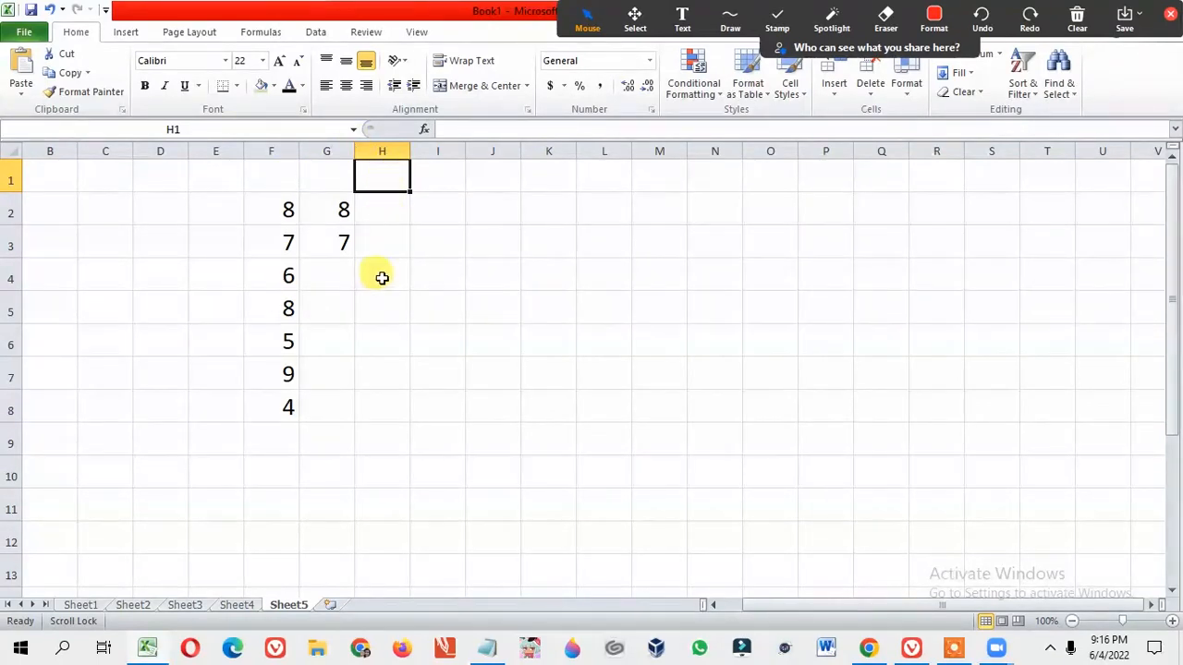
left_click(373, 309)
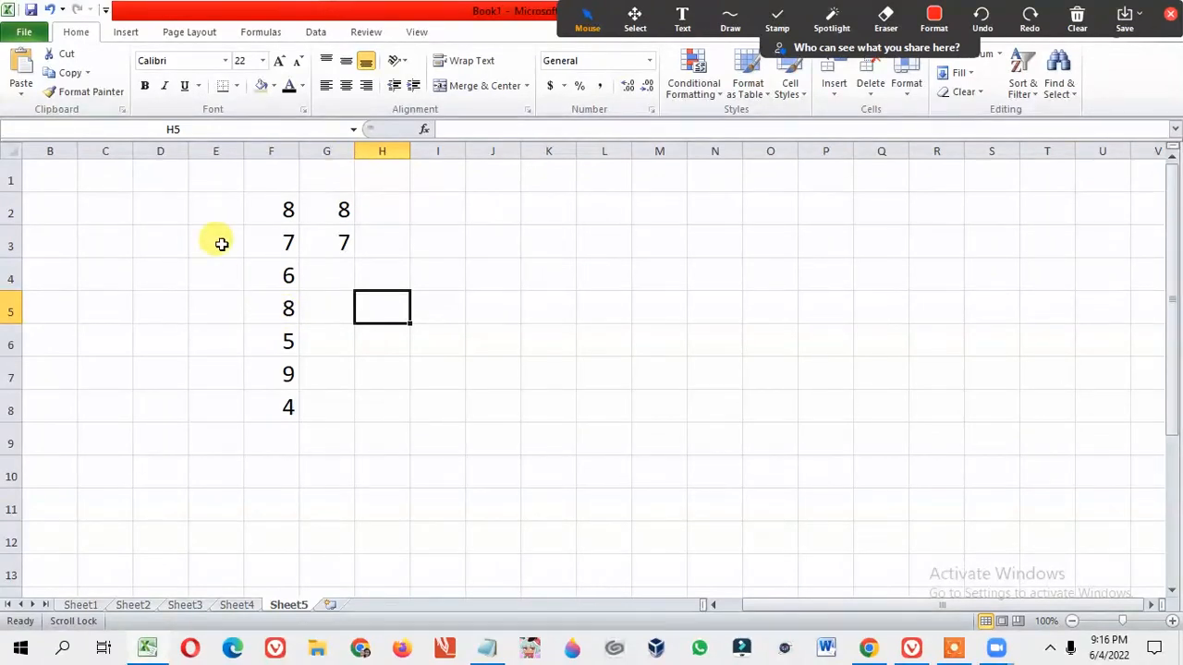
left_click(331, 145)
left_click(416, 244)
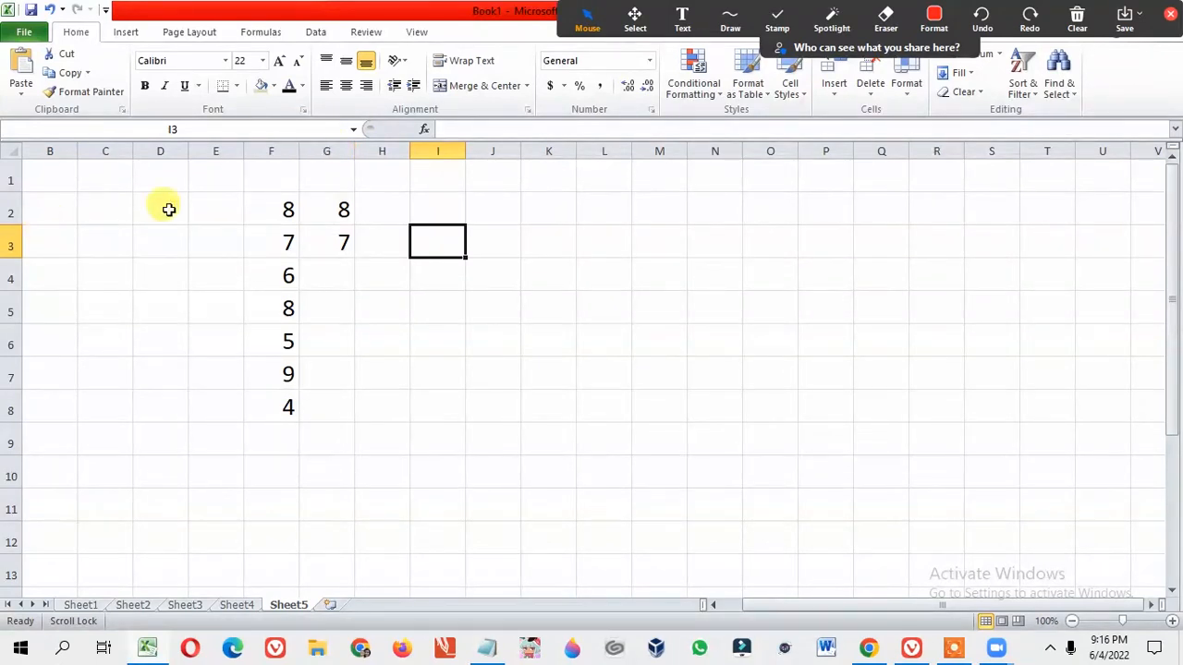
left_click(12, 211)
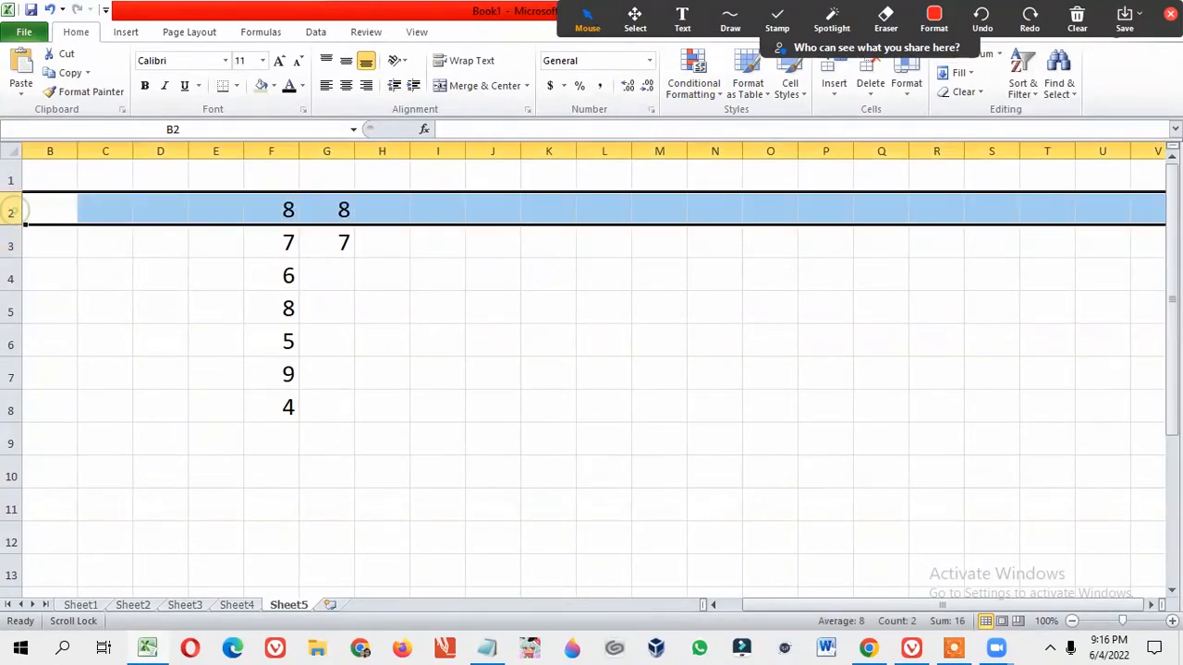
left_click(11, 178)
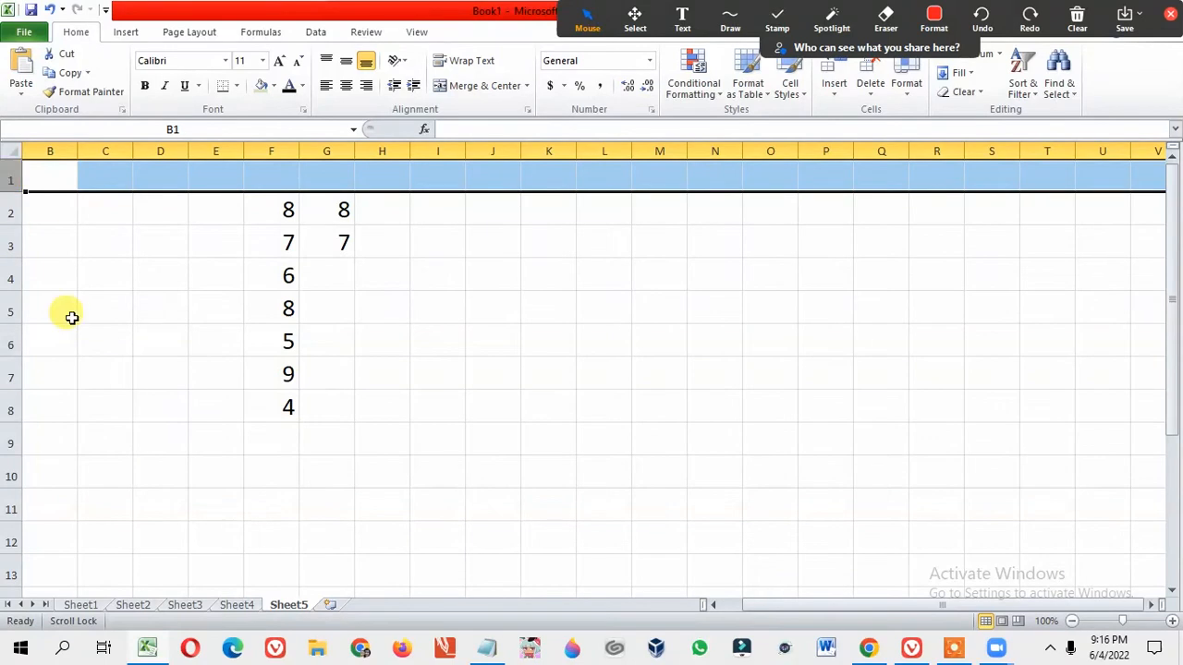
left_click(280, 326)
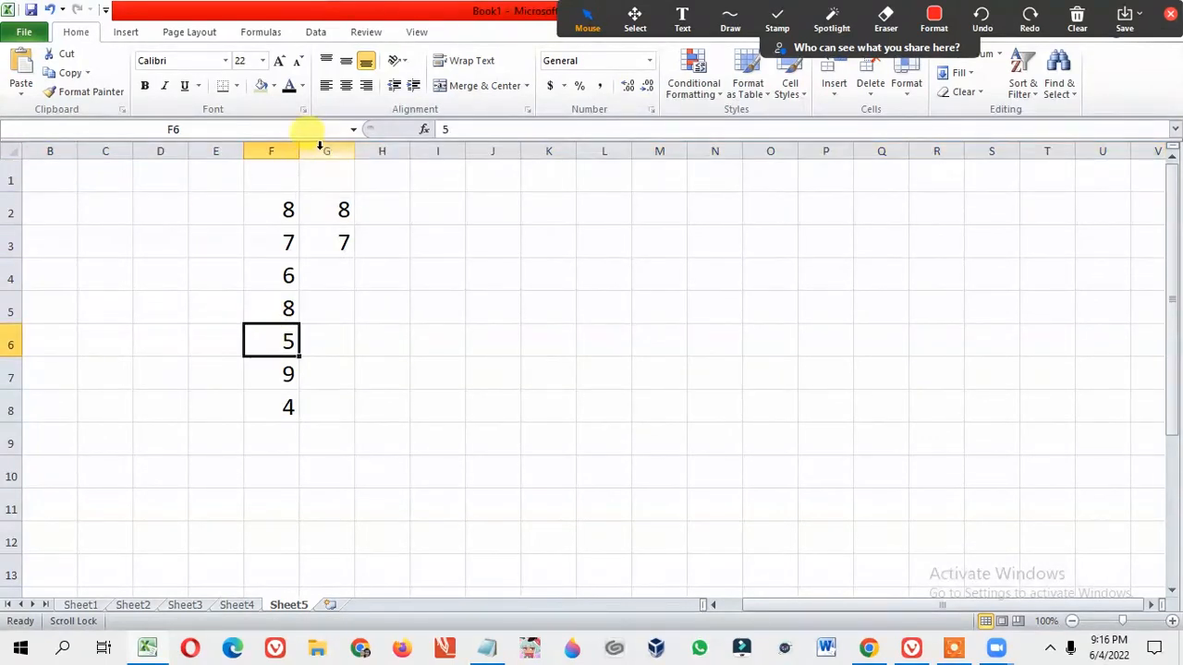
Insert a blank column before column G, between the two sets of numbers
left_click(318, 146)
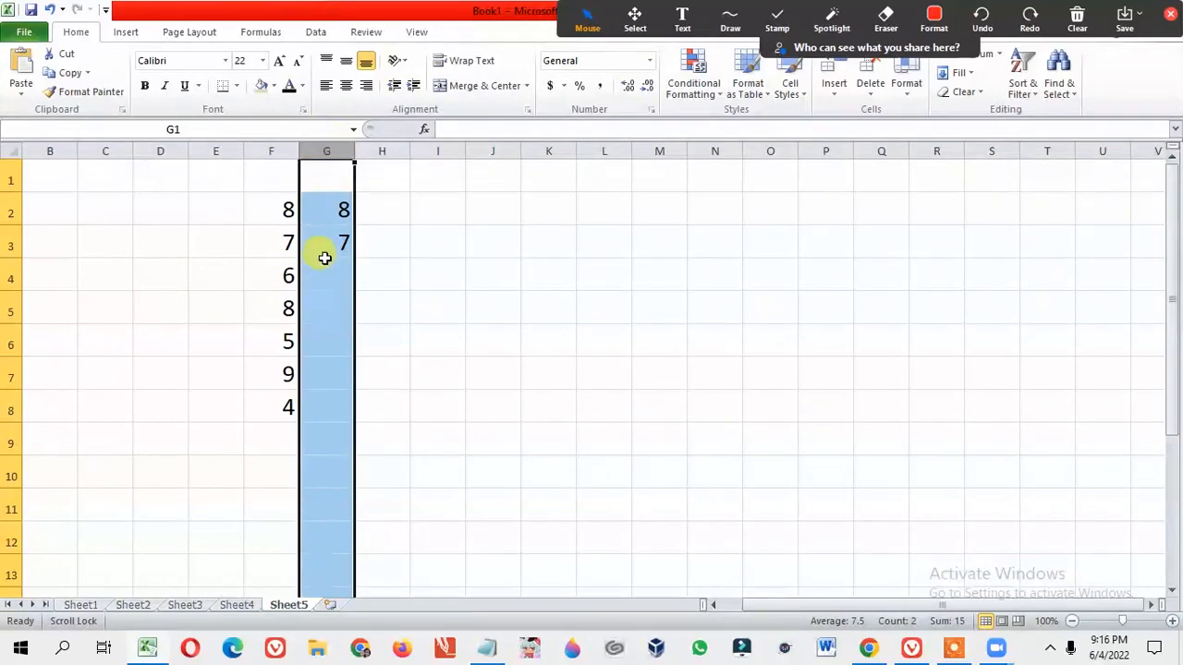
right_click(325, 226)
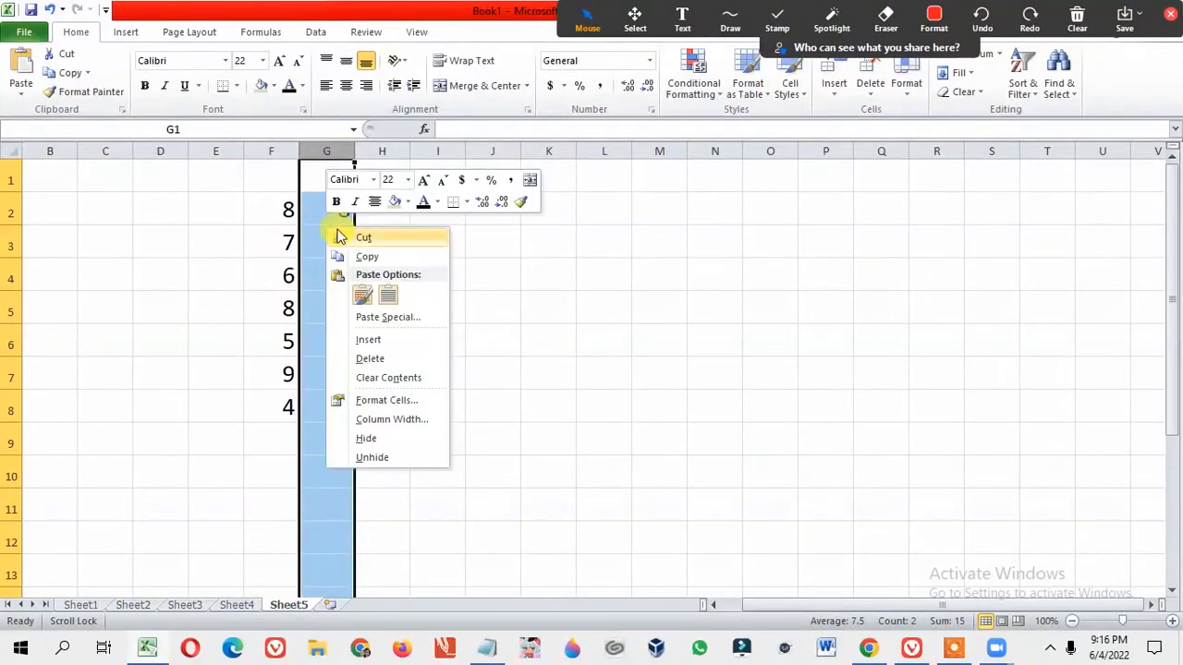
left_click(382, 340)
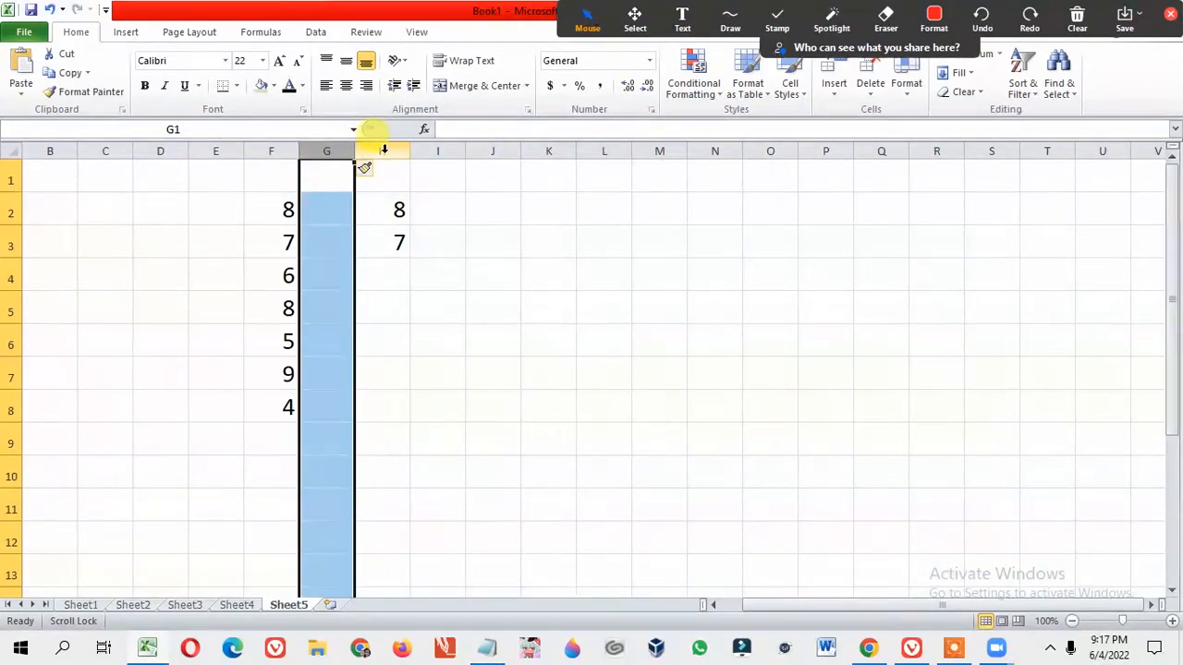
Insert four blank columns before column H in one operation
left_click_drag(388, 150, 564, 151)
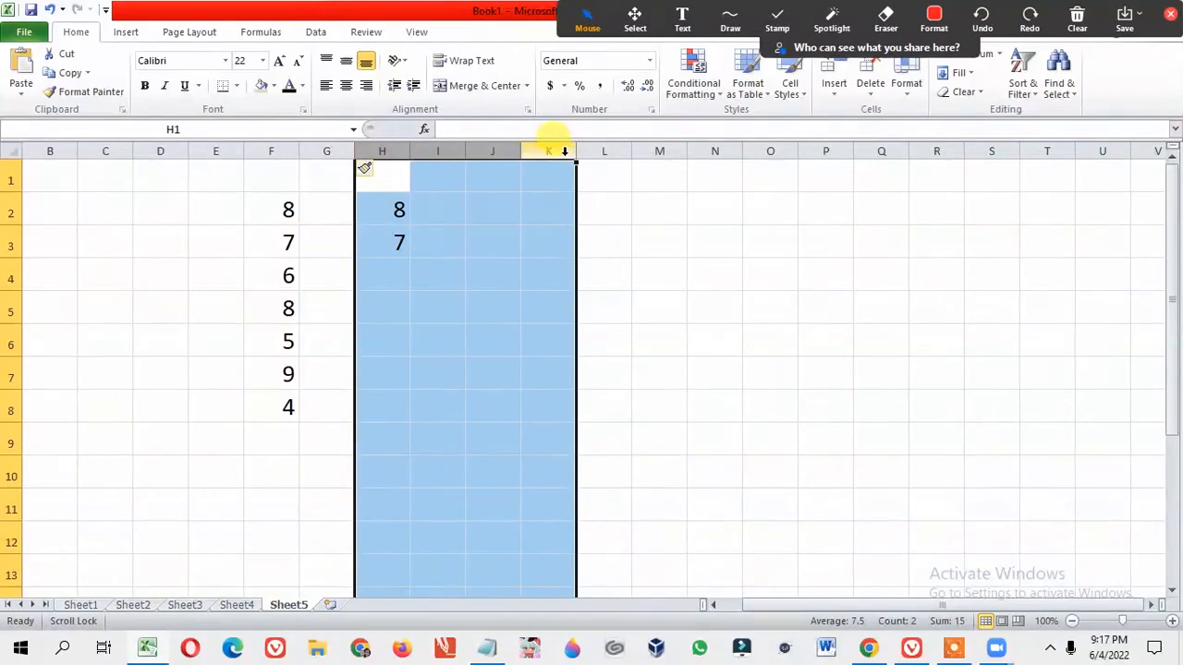
right_click(484, 188)
left_click(529, 305)
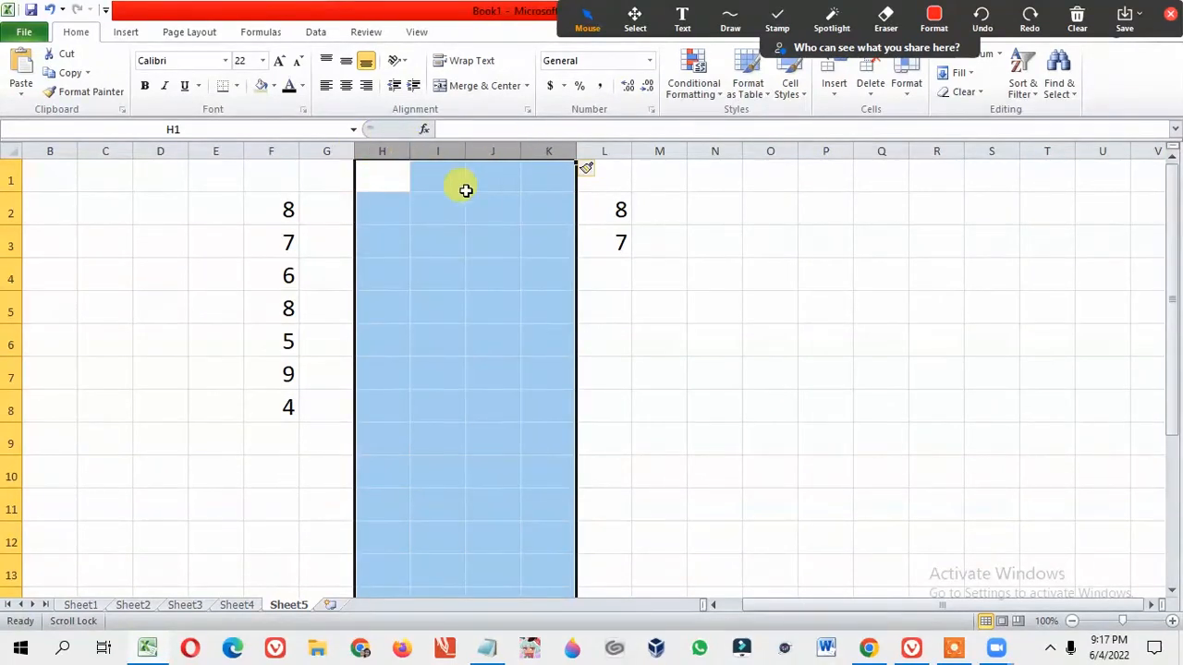
Delete the four blank columns H to K, and clear the numbers that move back into column H
right_click(440, 202)
left_click(483, 337)
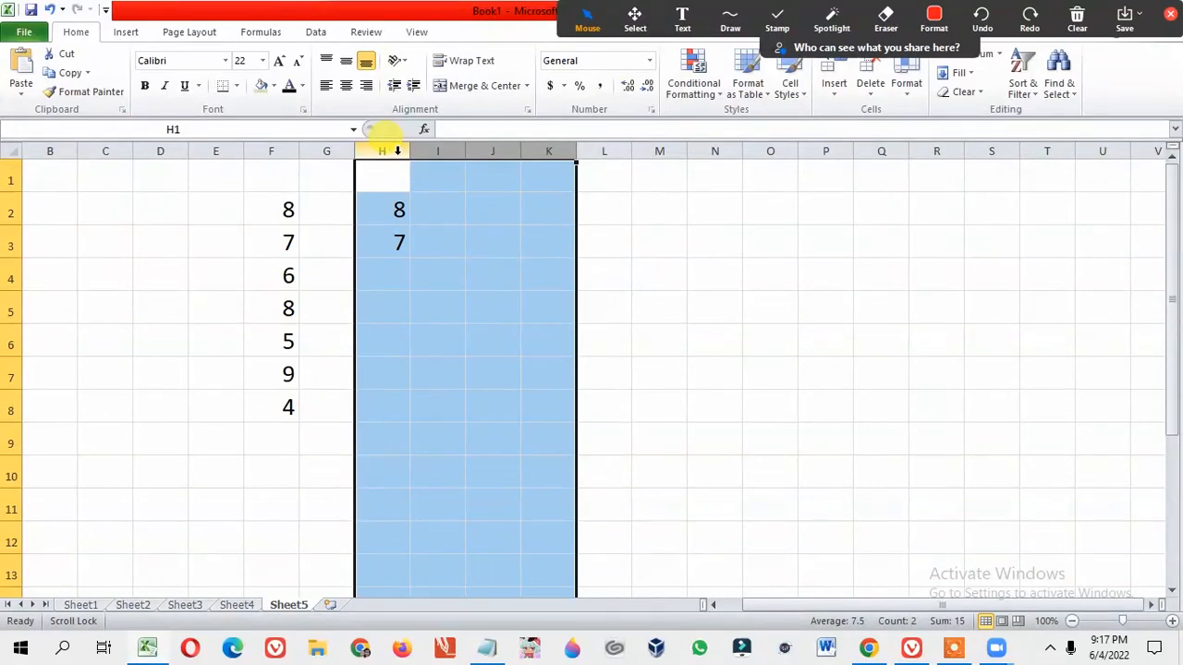
key("Delete")
Enter the heading CT 1 in cell F1 above the number list
left_click(273, 179)
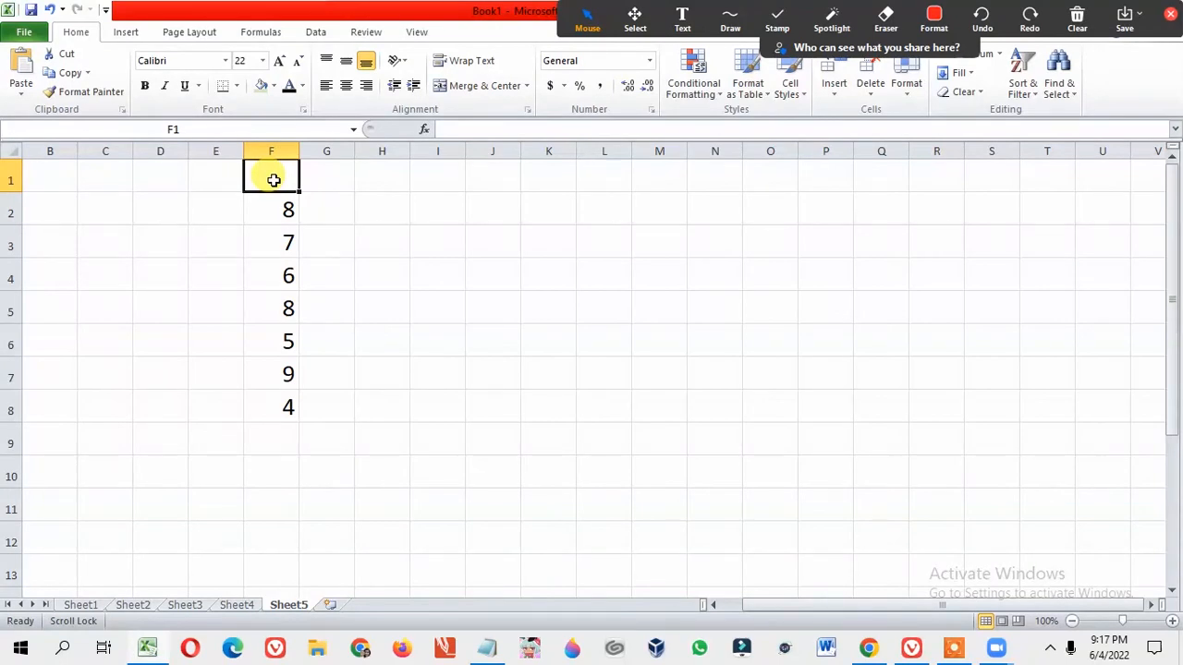
type("CT 1")
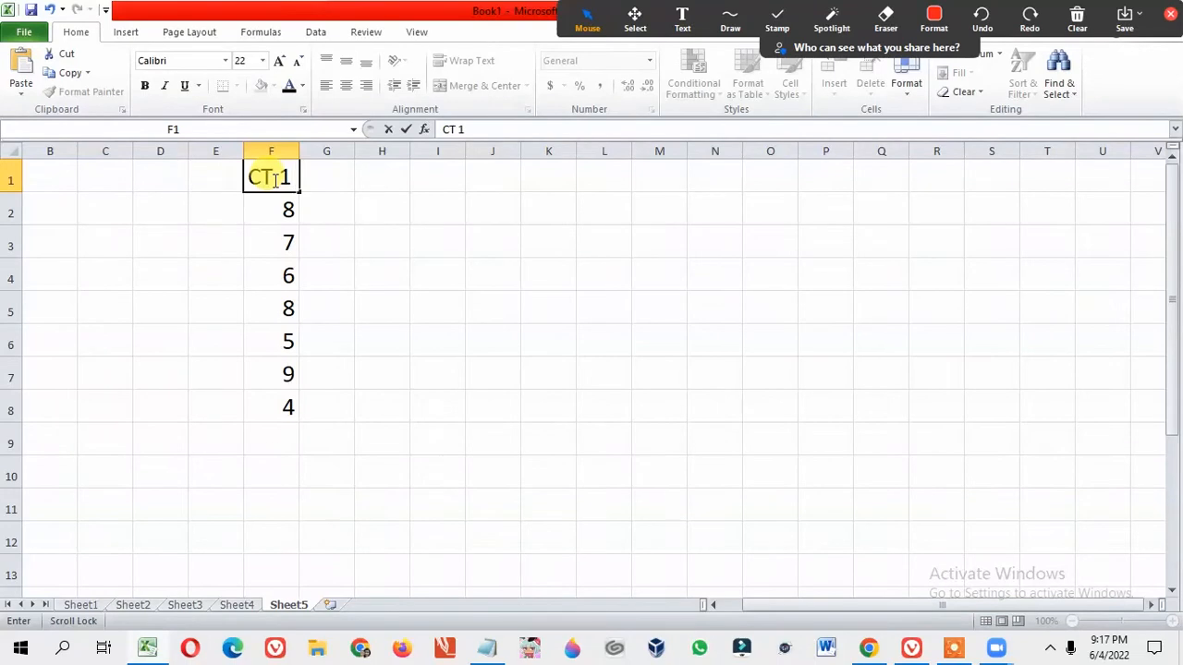
key("Return")
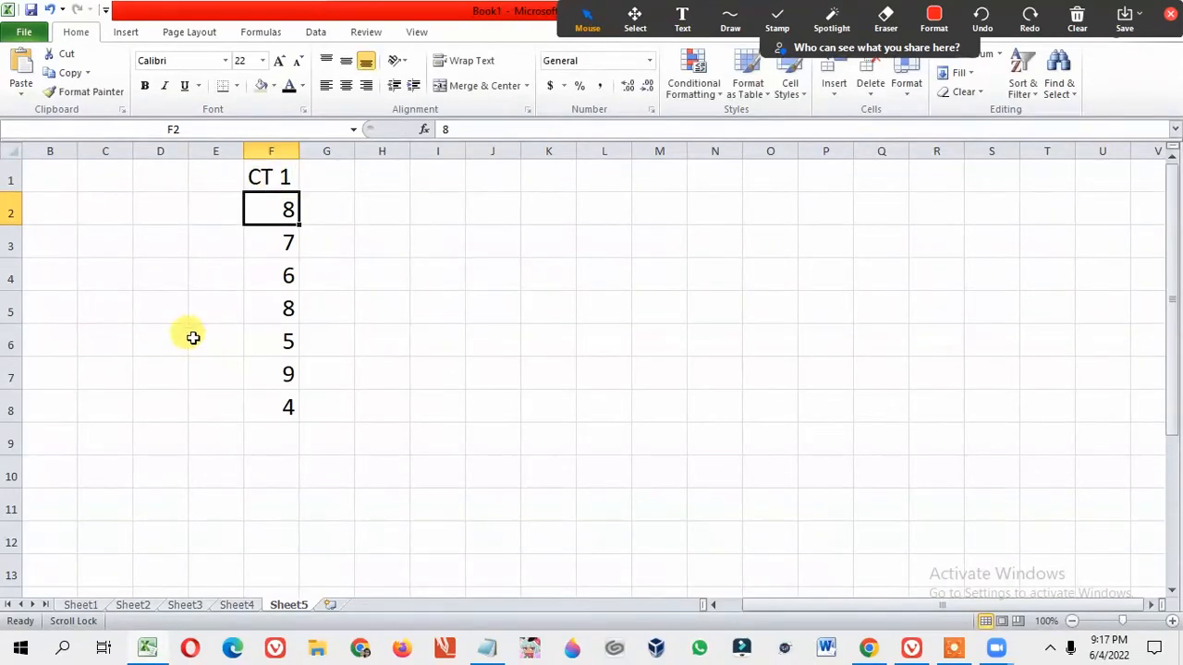
Add an id column beside the CT 1 list, with the heading id in E1 and the numbers 1 to 7 in E2:E8
left_click(220, 180)
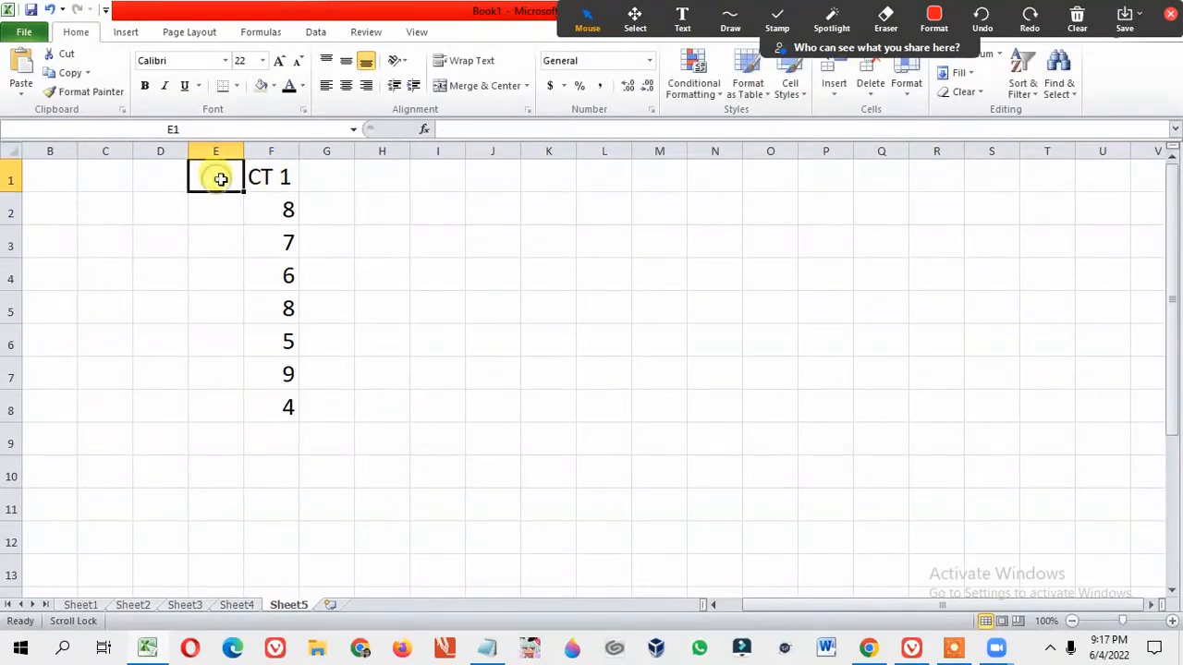
type("id")
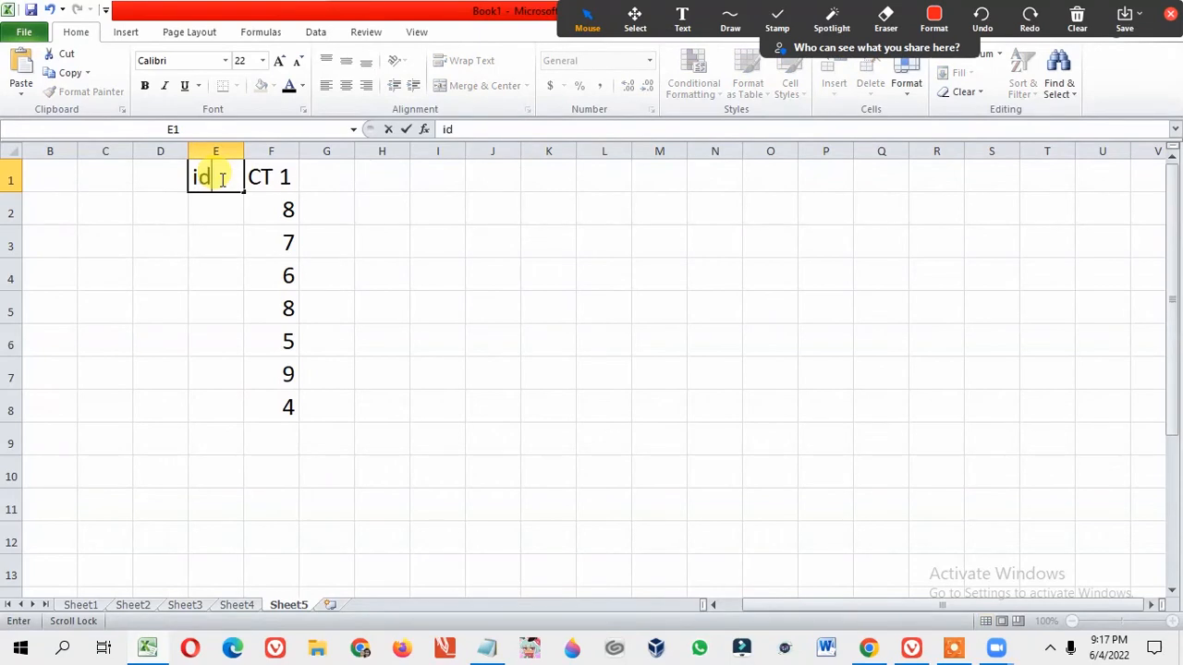
key("Return")
type("1")
key("Return")
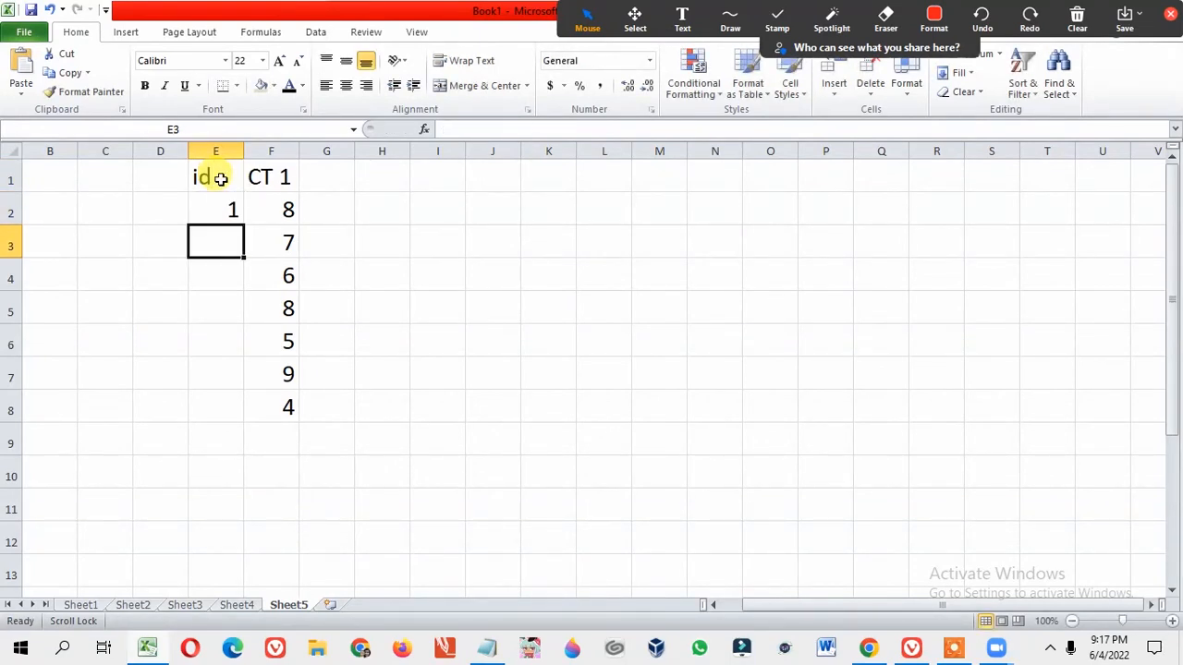
type("2")
left_click(235, 272)
left_click_drag(230, 206, 255, 418)
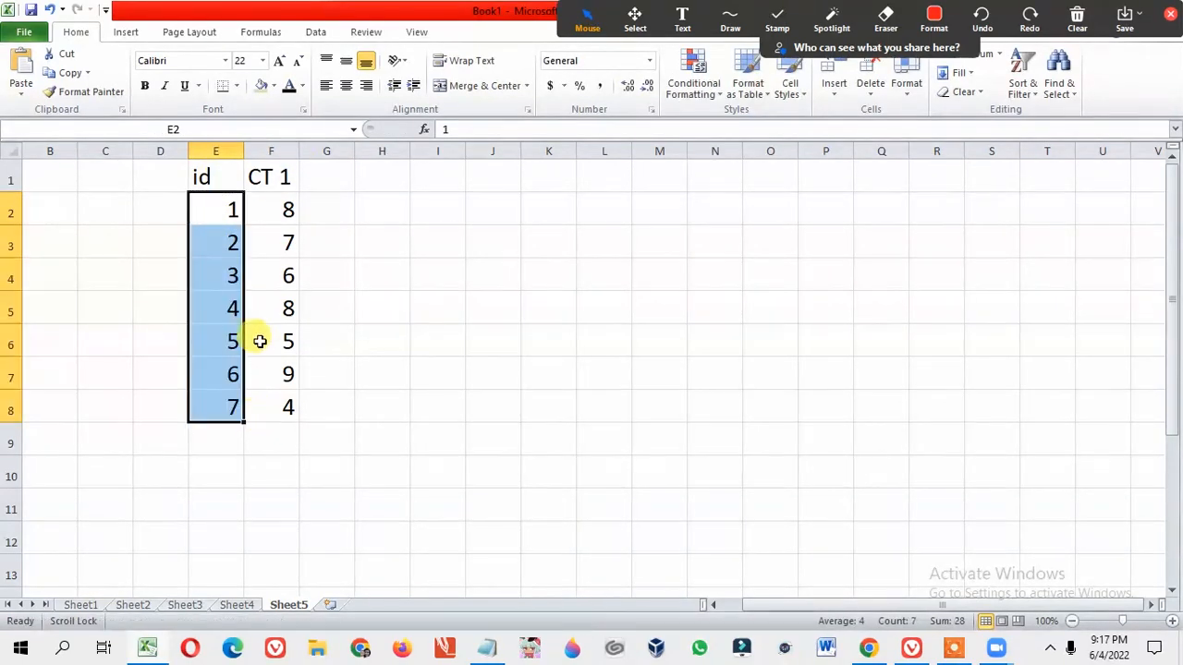
left_click(237, 208)
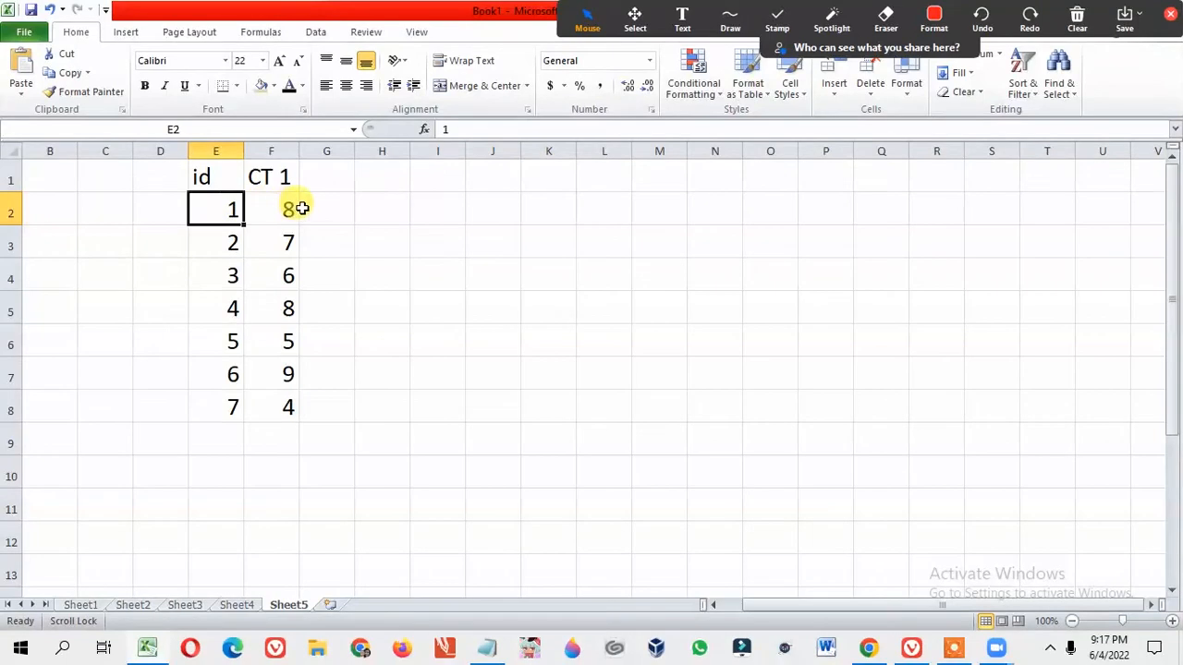
left_click(291, 210)
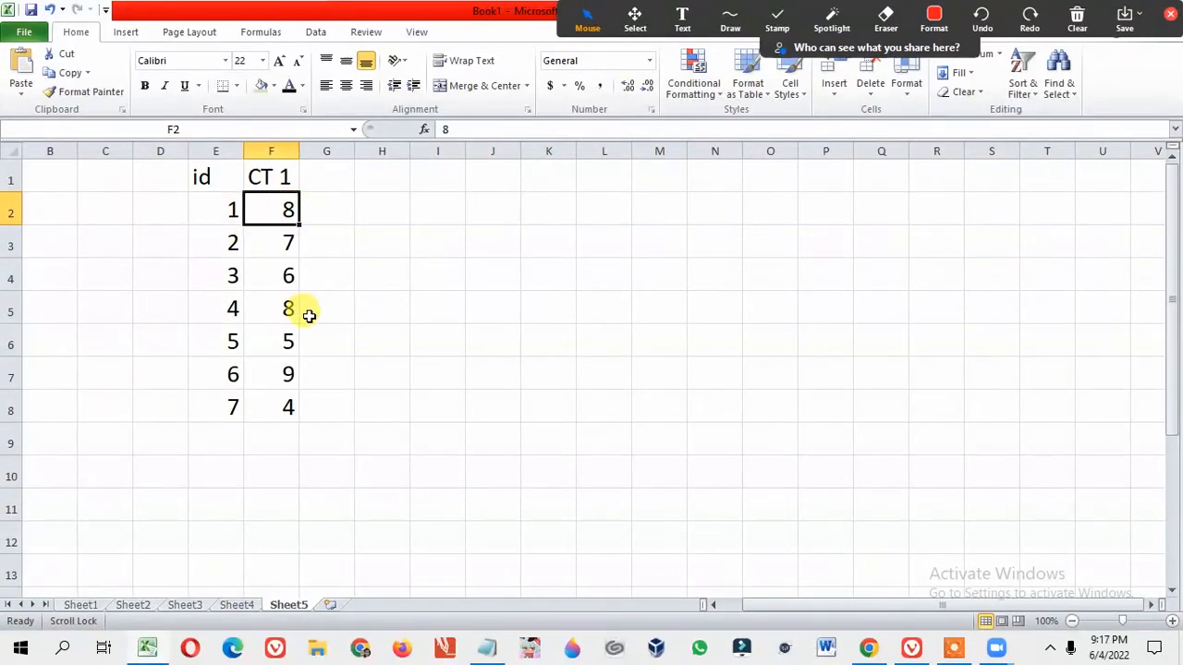
left_click(329, 360)
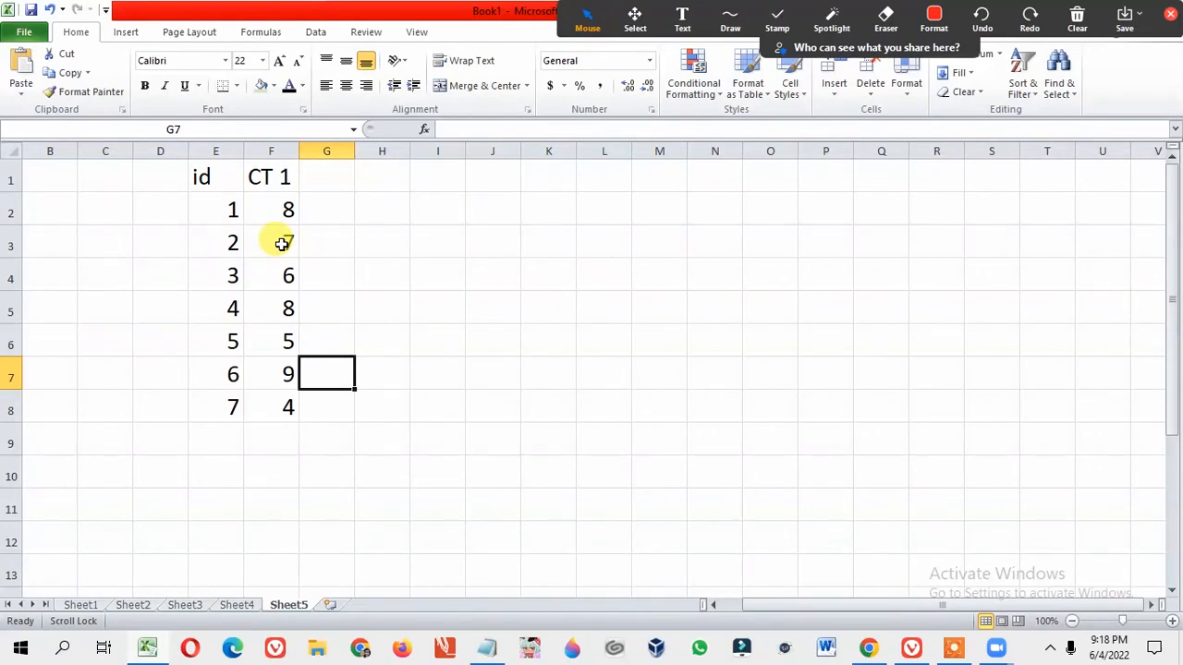
left_click(383, 308)
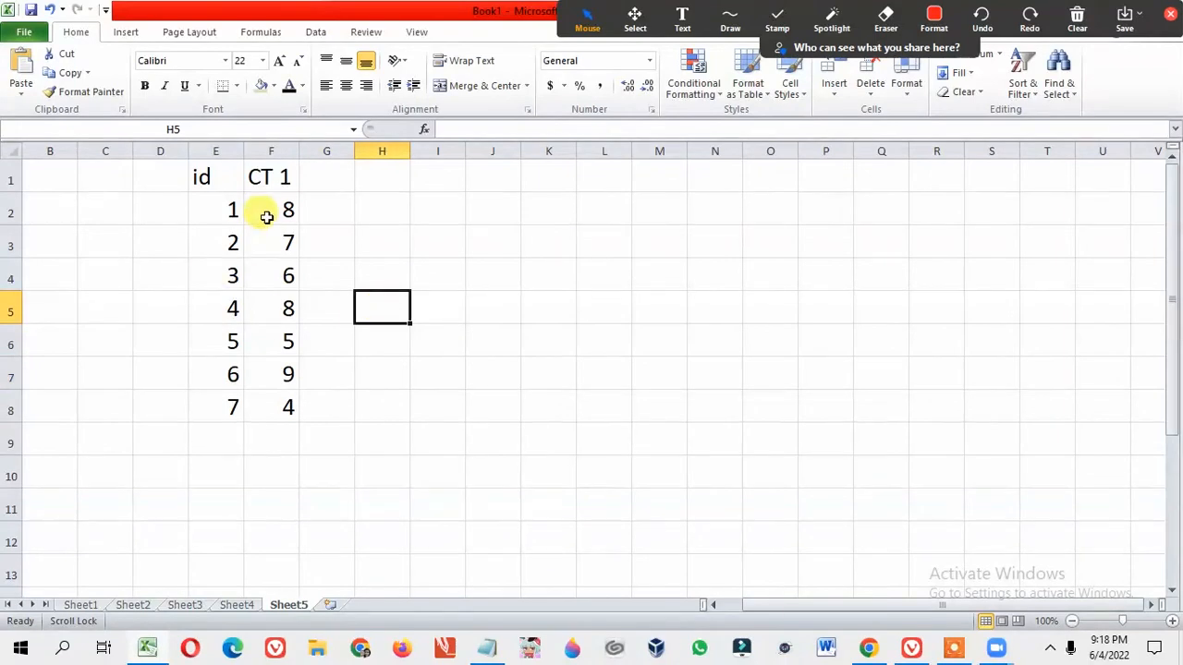
Sort the CT 1 values in F2:F8 from smallest to largest, expanding the selection to include the id column
left_click_drag(278, 208, 287, 397)
left_click(331, 314)
left_click(270, 208)
left_click_drag(270, 208, 286, 396)
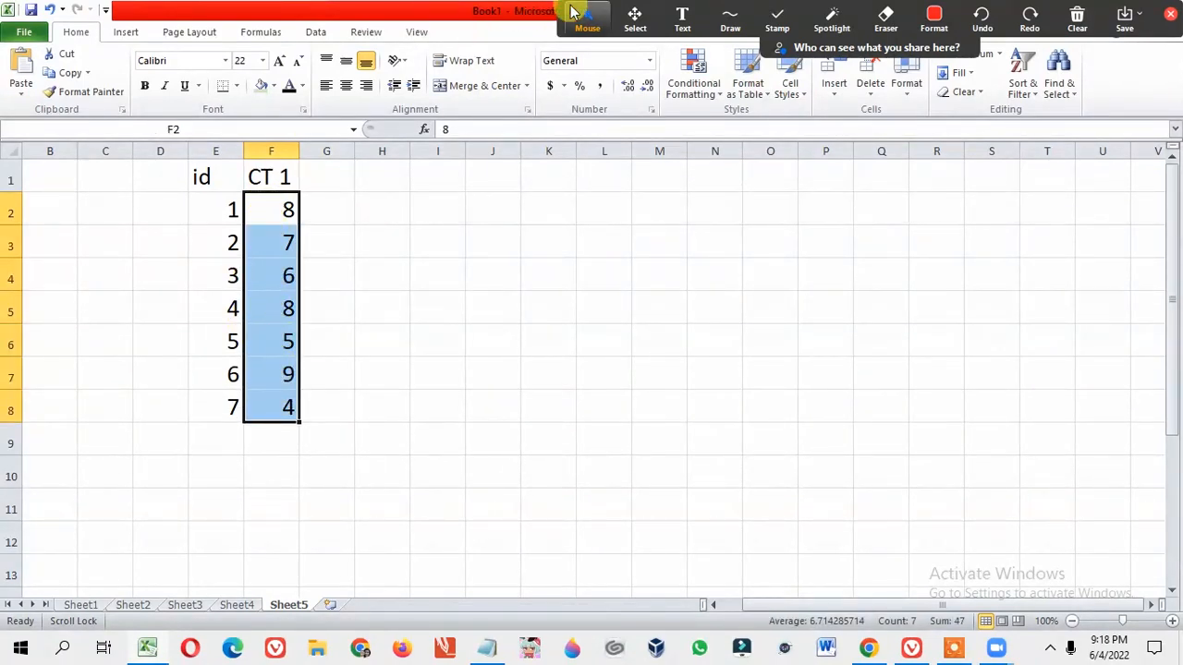
left_click_drag(560, 21, 486, 543)
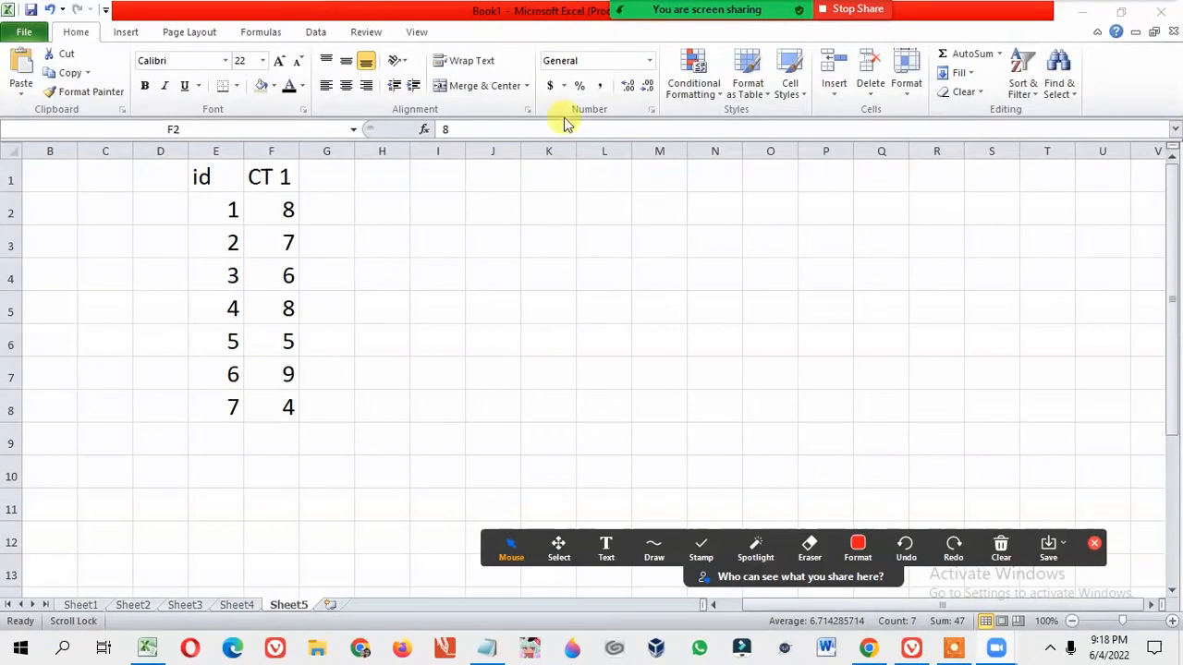
left_click(82, 36)
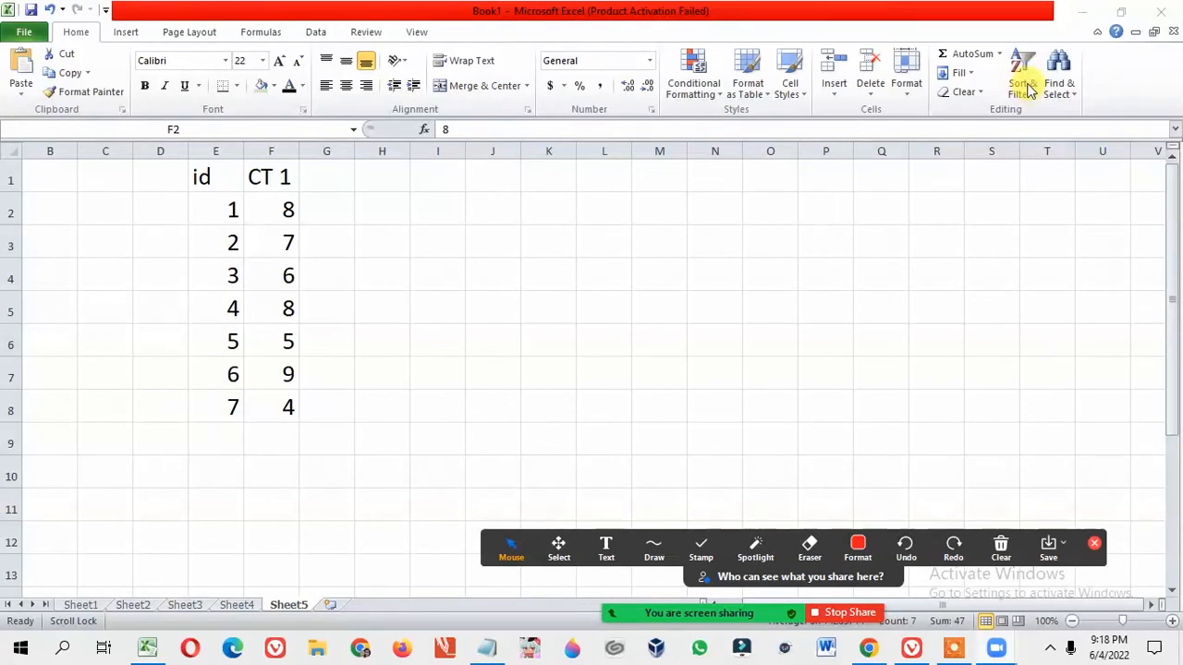
key("ctrl+shift+Down")
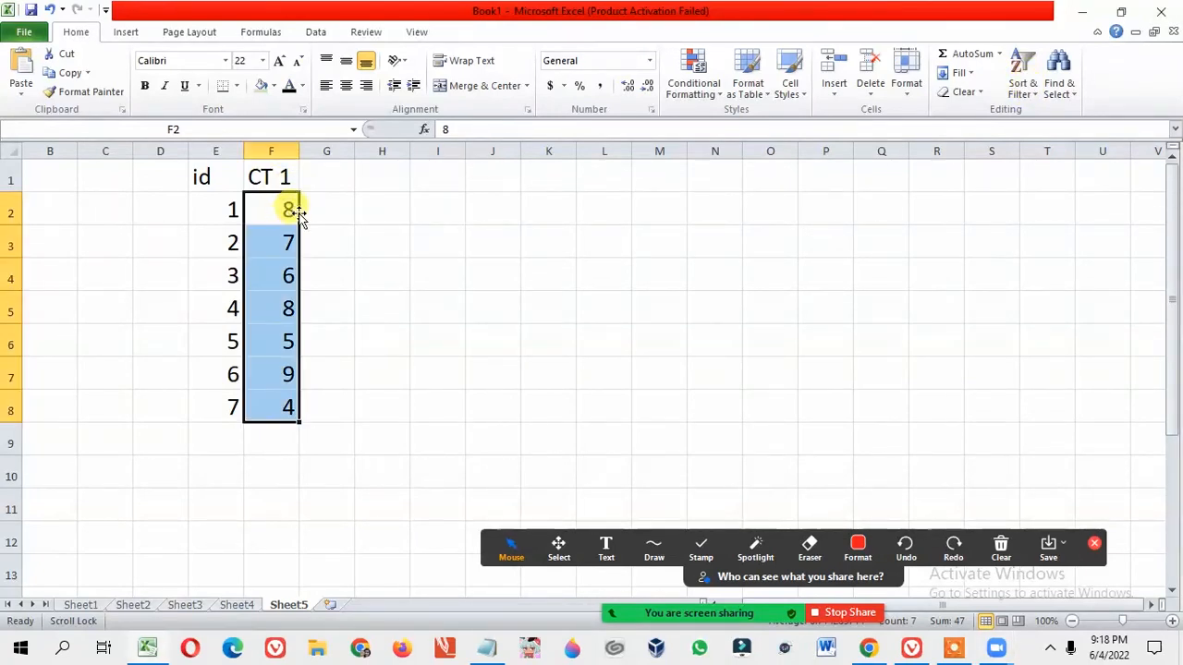
left_click(1031, 96)
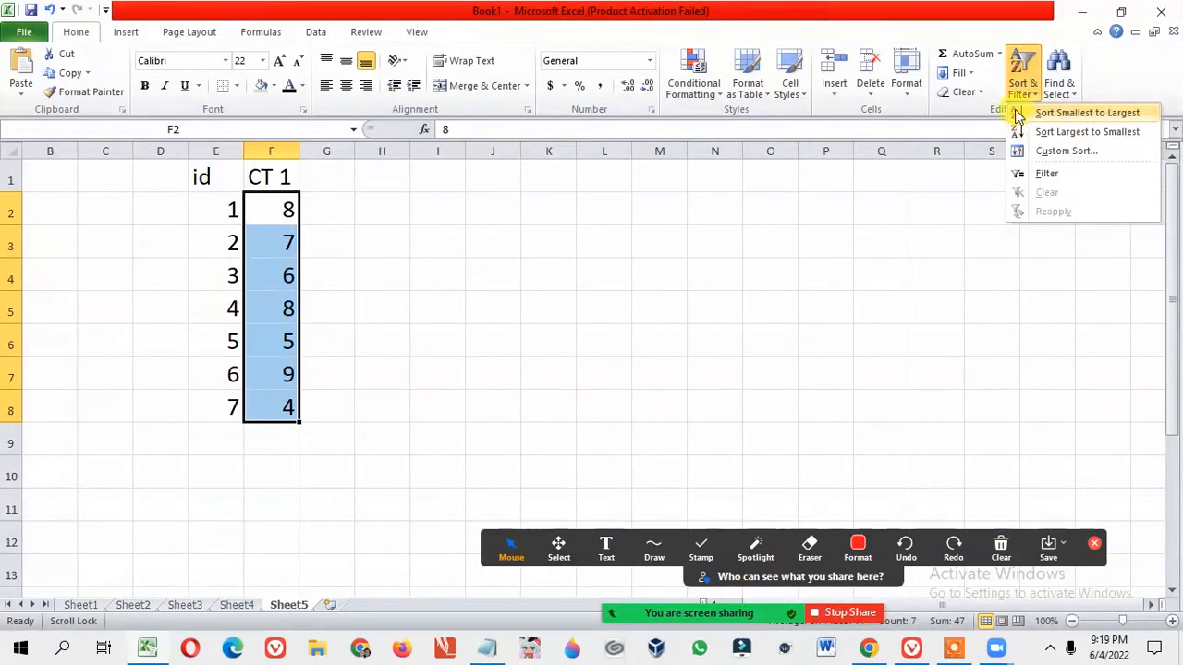
left_click(1069, 112)
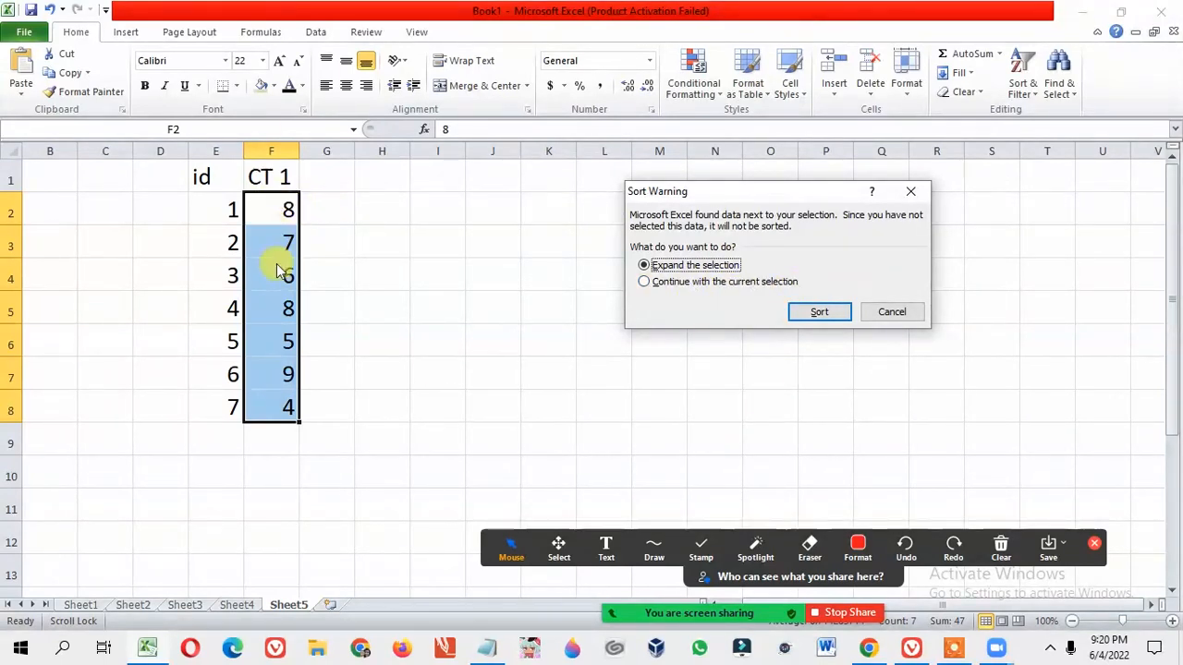
left_click(799, 201)
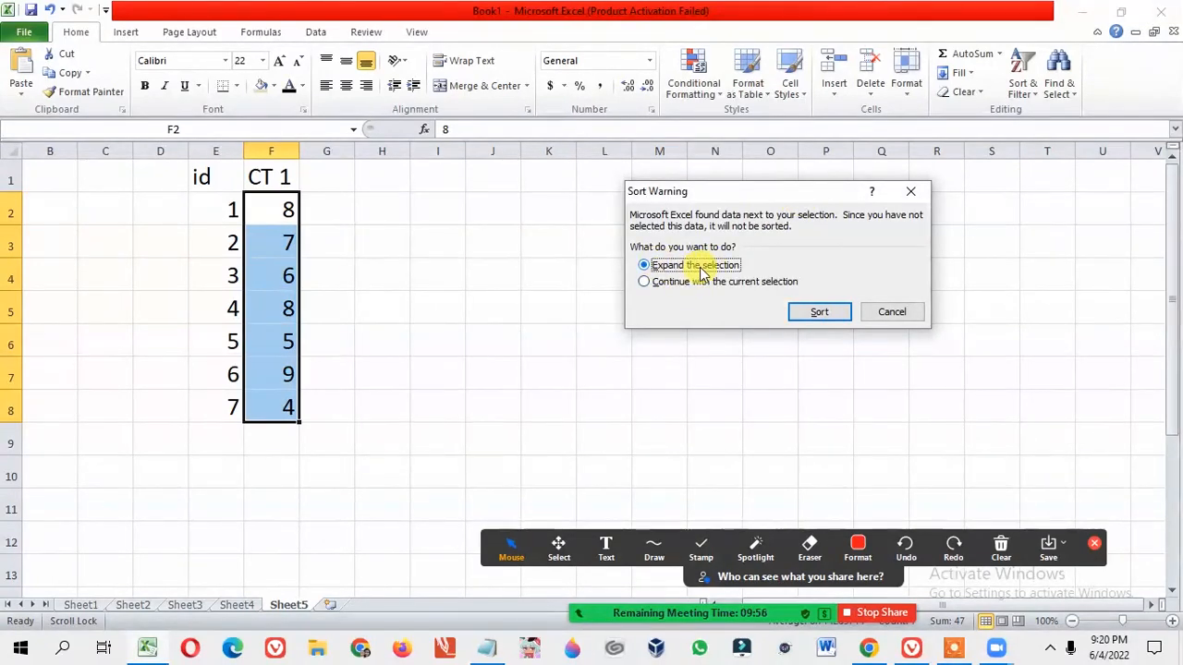
left_click(819, 314)
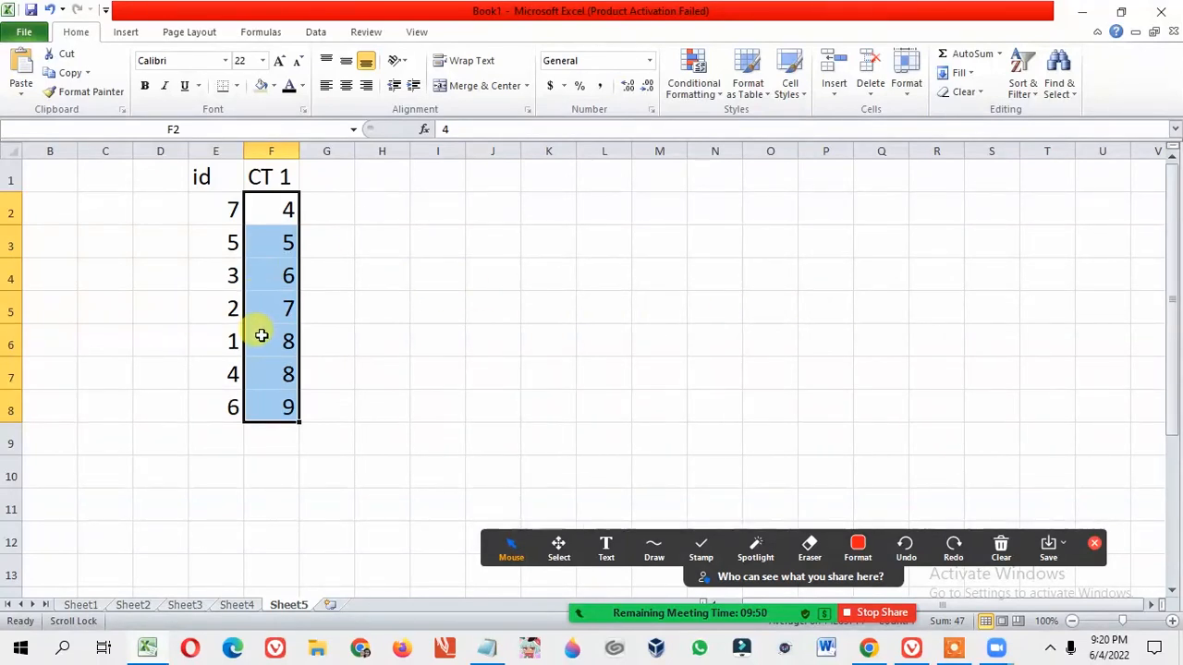
Examine which id belongs to each CT 1 value in the sorted rows
left_click(231, 340)
left_click(263, 344)
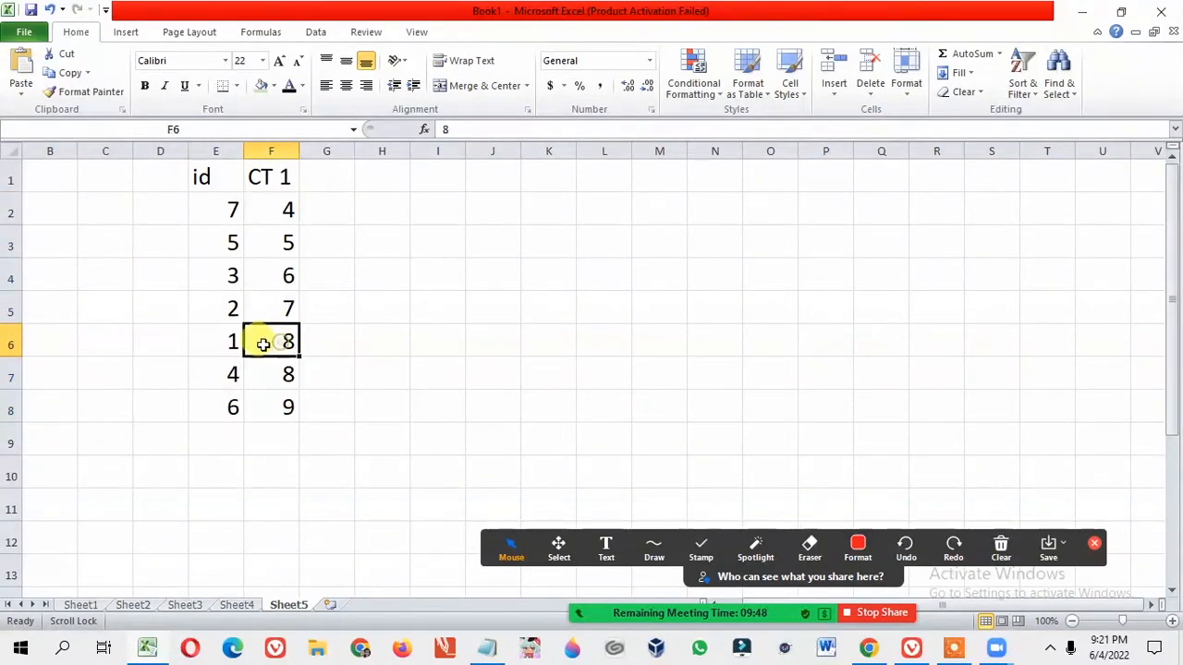
left_click(224, 208)
left_click(285, 205)
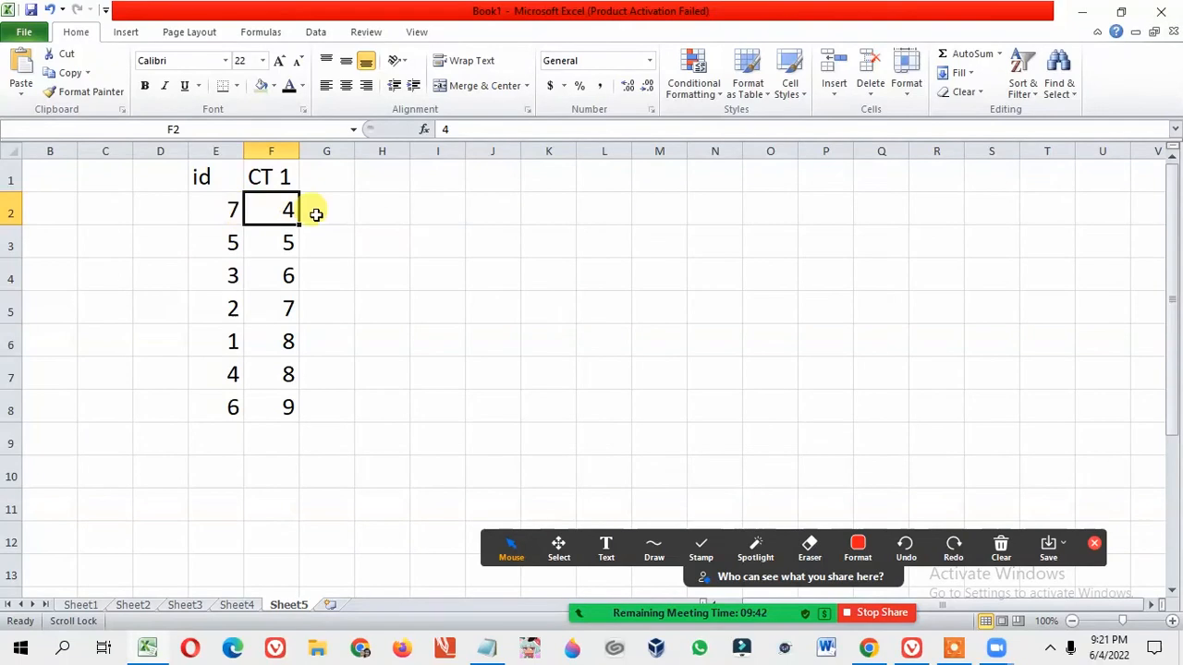
left_click(282, 205)
left_click(234, 205)
left_click(279, 206)
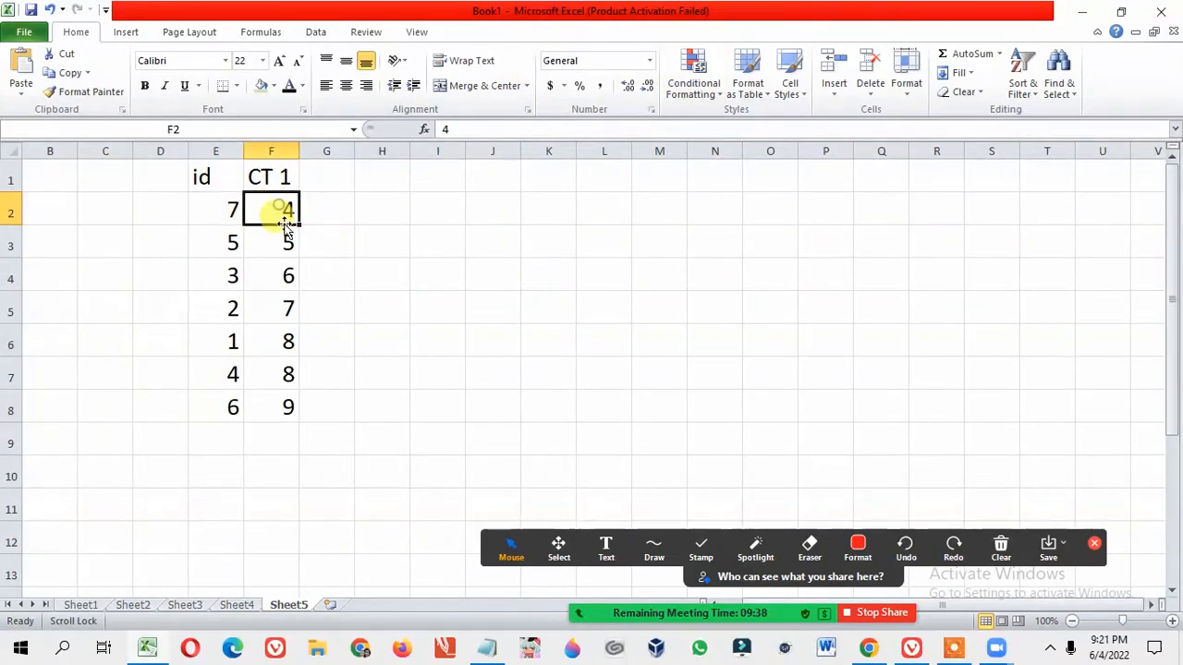
left_click(232, 240)
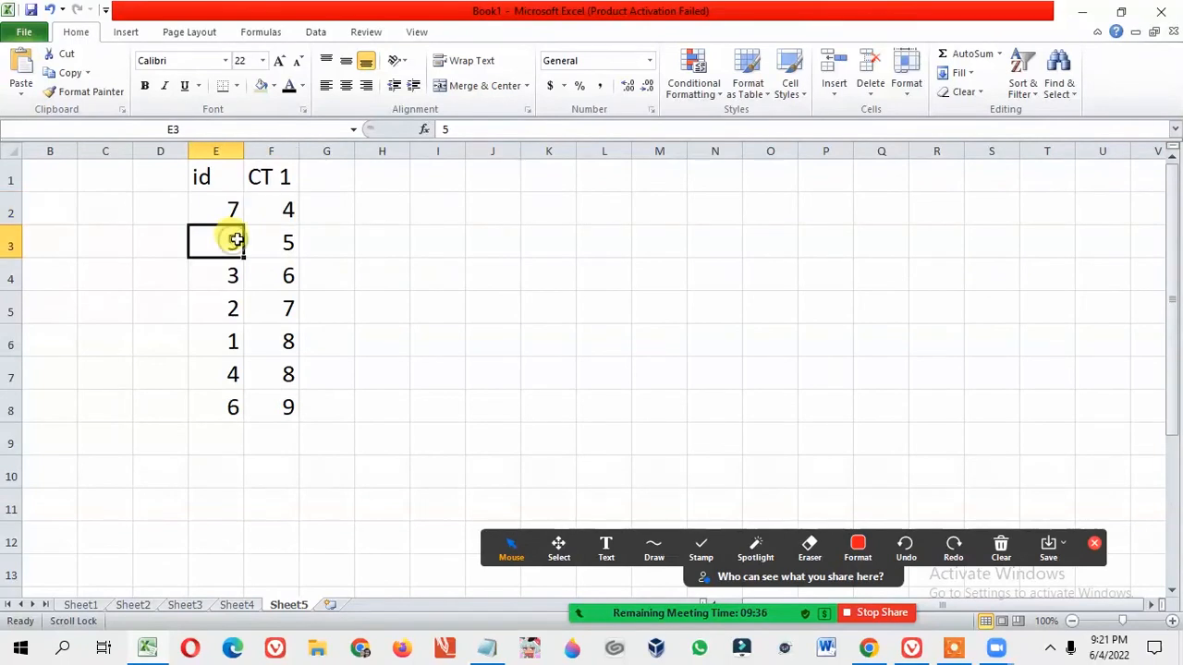
left_click(275, 236)
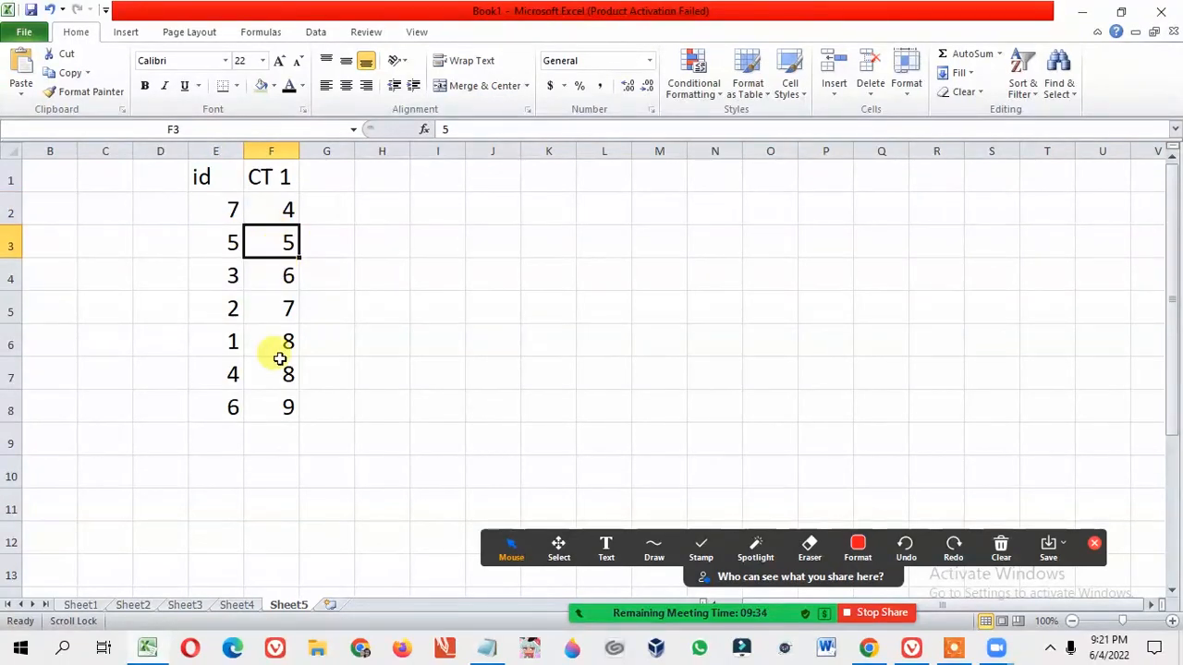
left_click(324, 385)
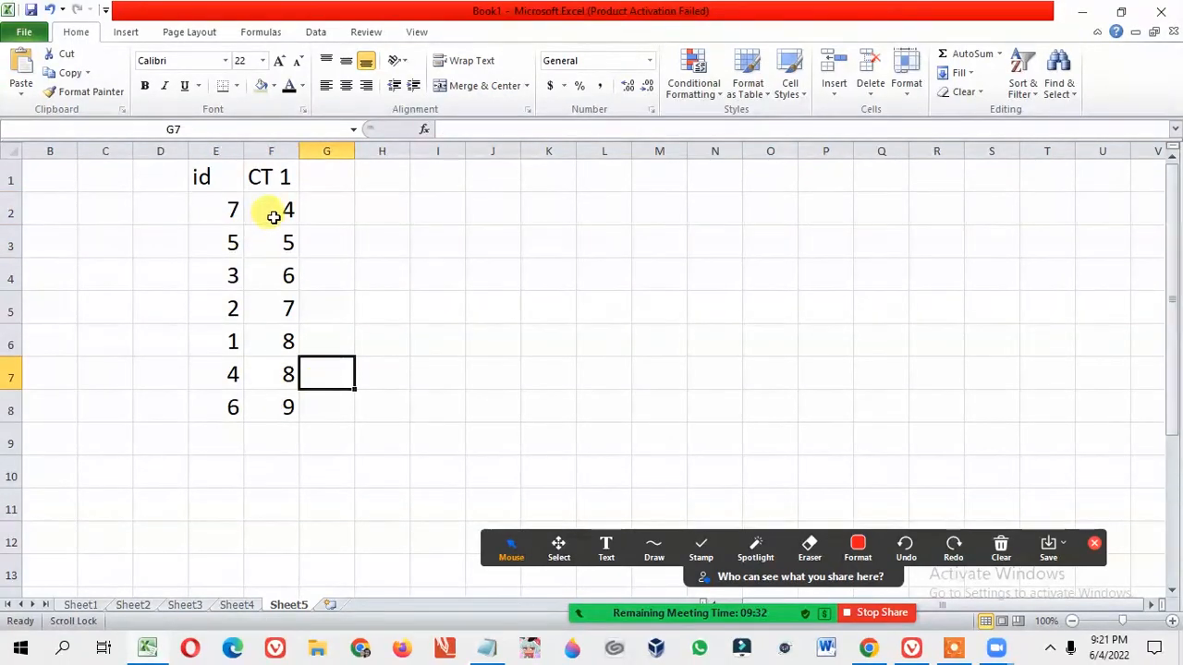
Undo the expanded sort, and sort only F2:F8 from smallest to largest, continuing with the current selection
left_click(53, 9)
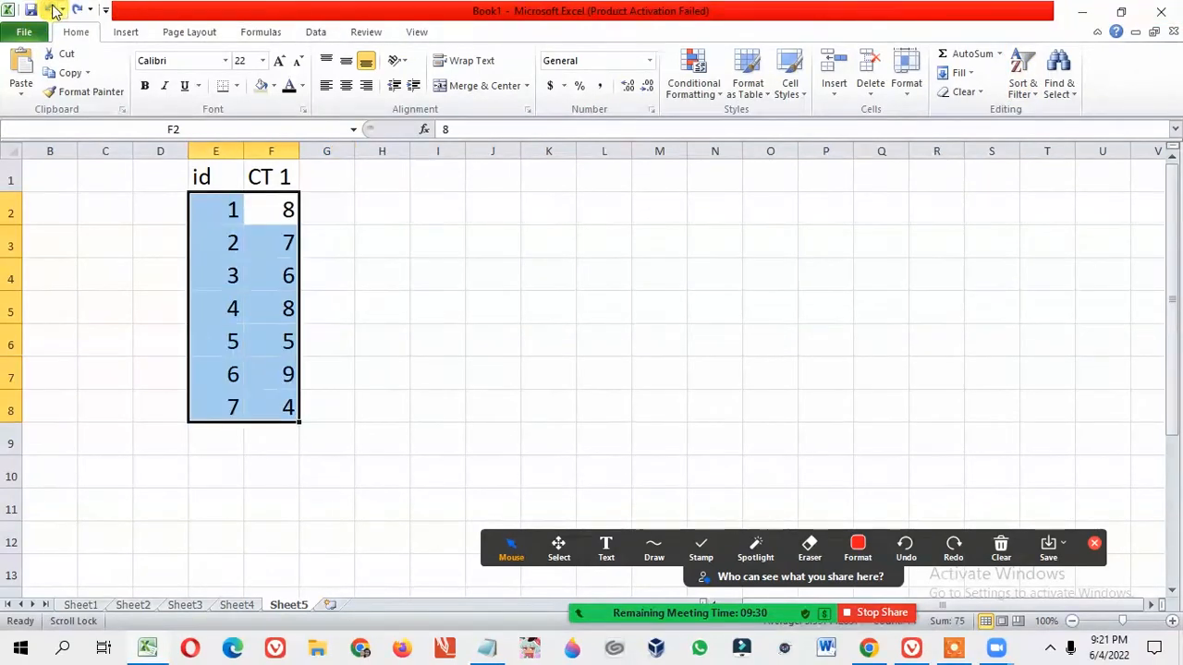
left_click(394, 209)
left_click_drag(283, 212, 288, 254)
left_click_drag(294, 378, 290, 407)
left_click(1018, 83)
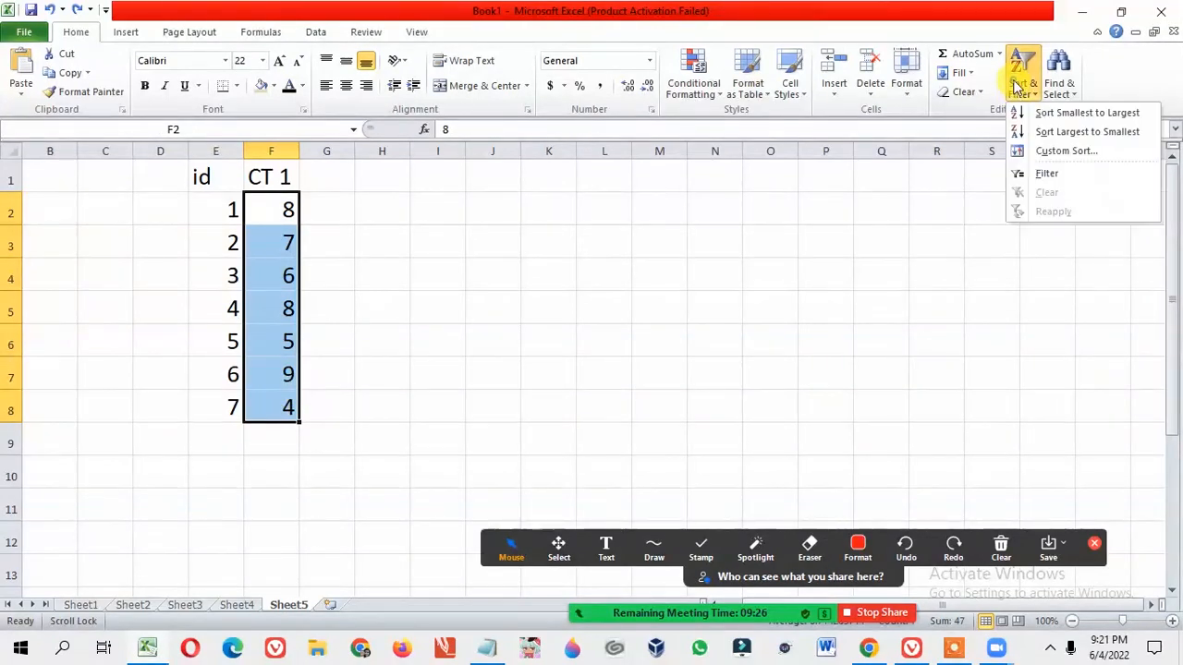
left_click(1060, 115)
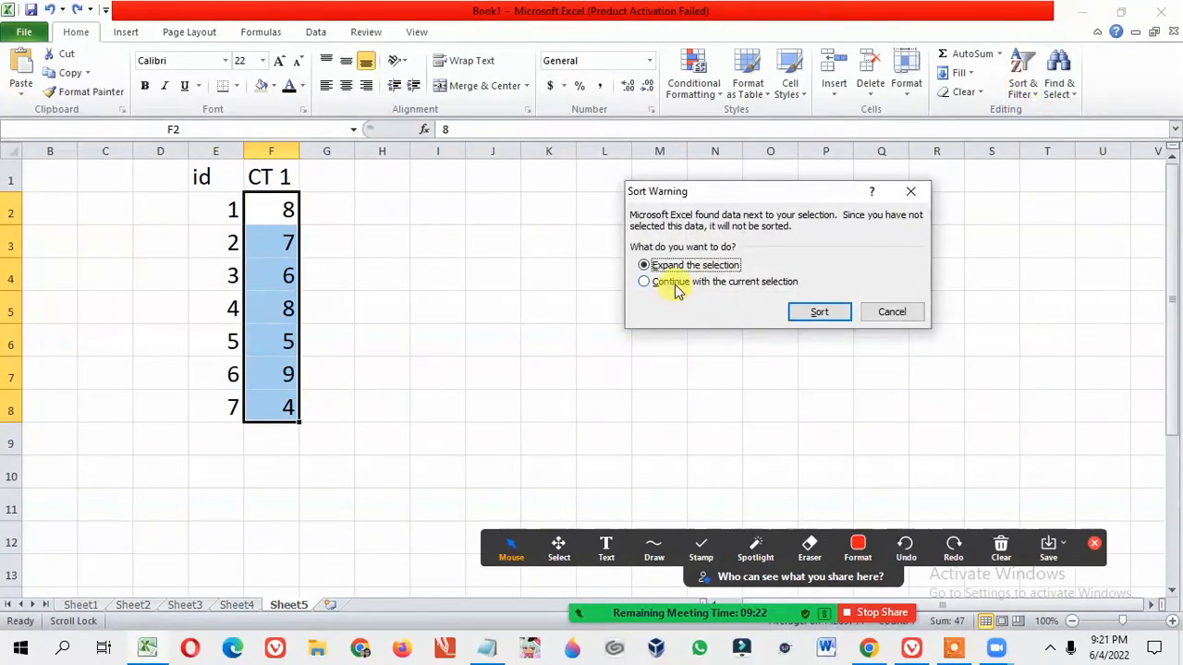
left_click(709, 284)
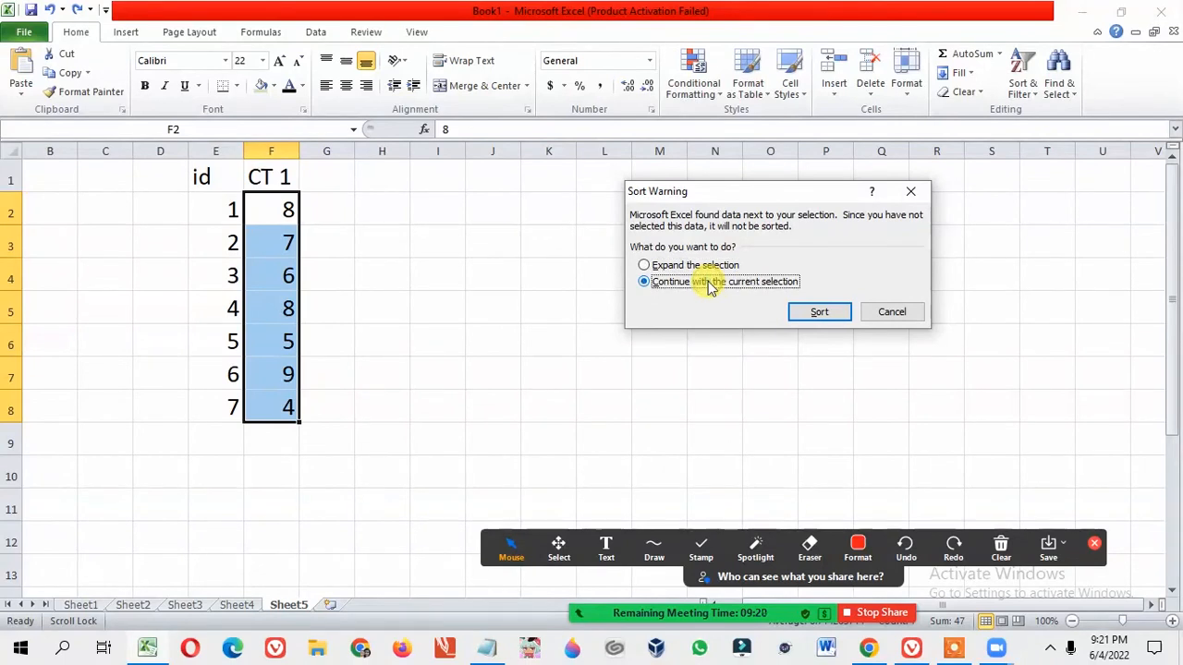
left_click(835, 314)
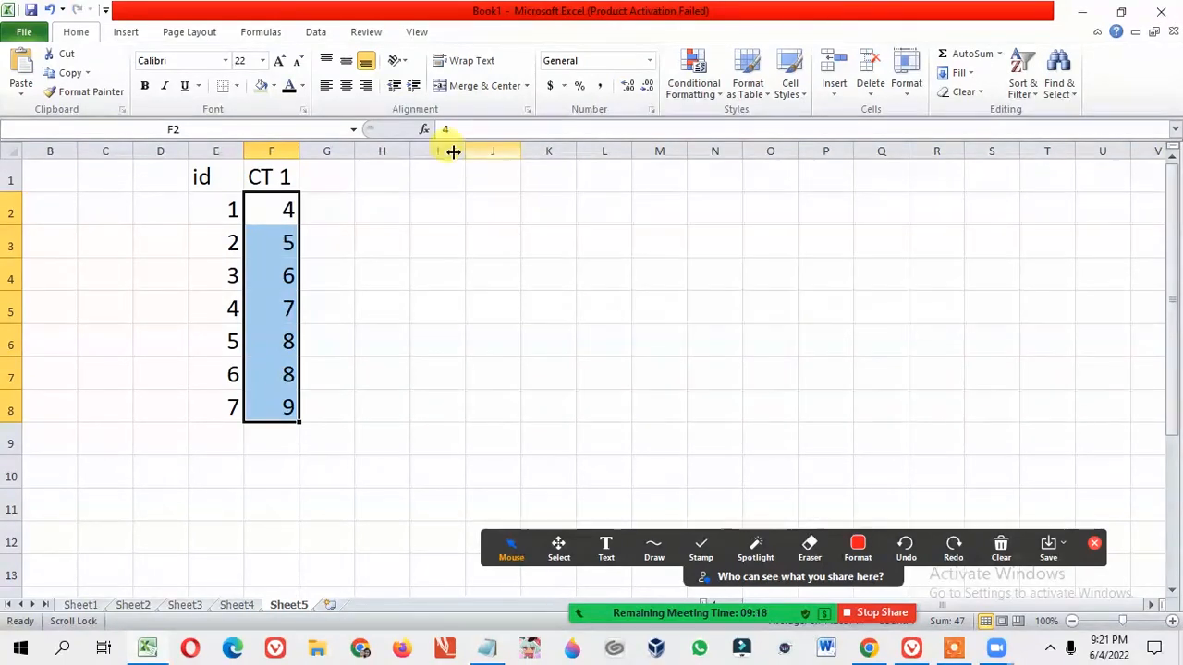